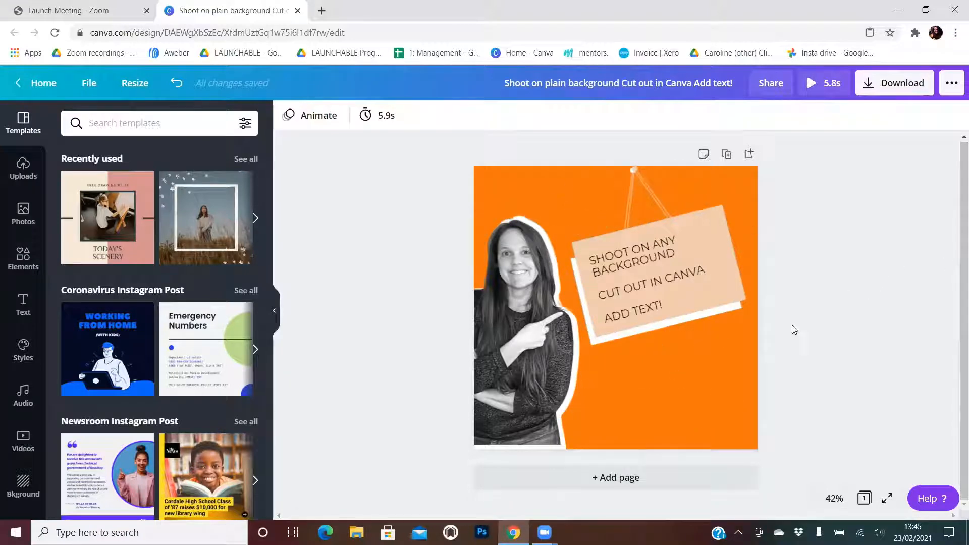
Add a second page to the design and change its background colour to a custom pale peach
{"action": "left_click", "coordinate": [599, 479]}
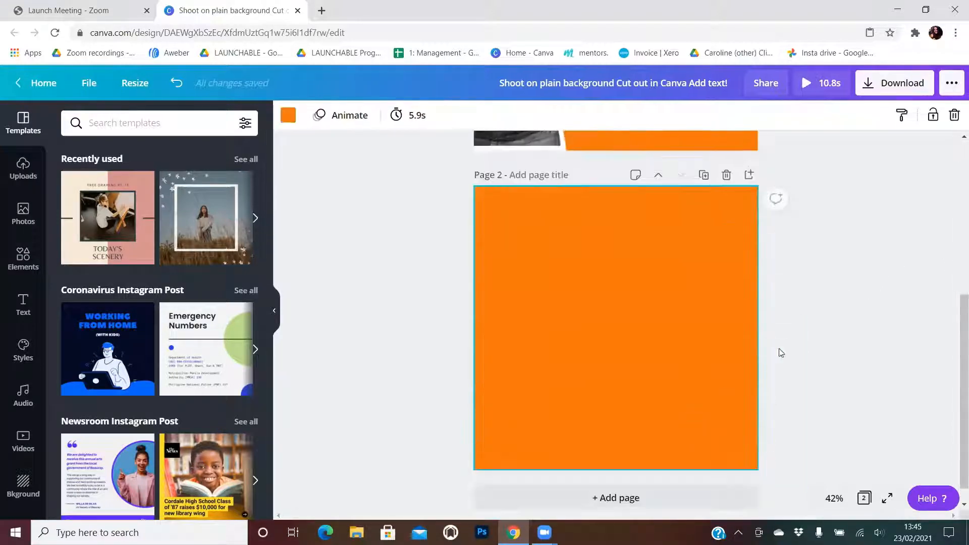
{"action": "left_click", "coordinate": [287, 115]}
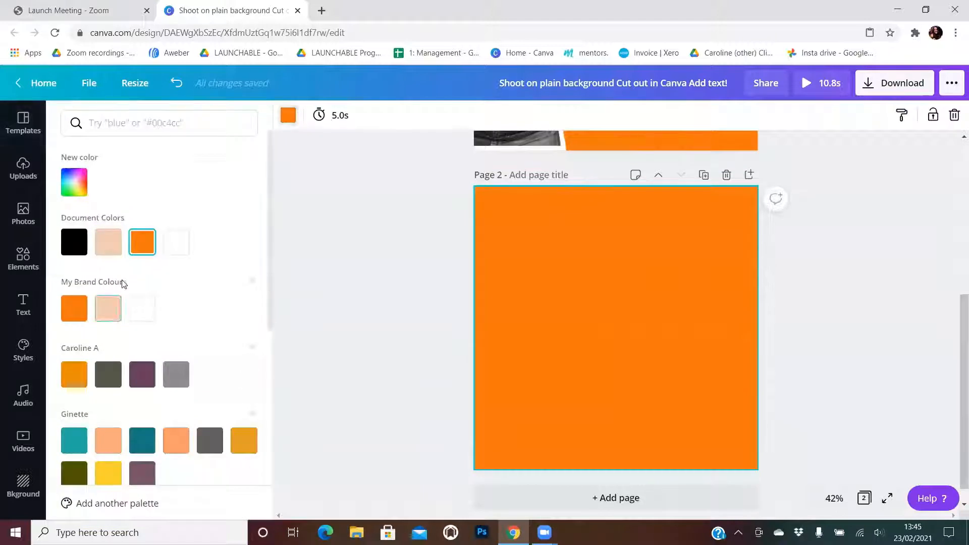
{"action": "left_click", "coordinate": [80, 179]}
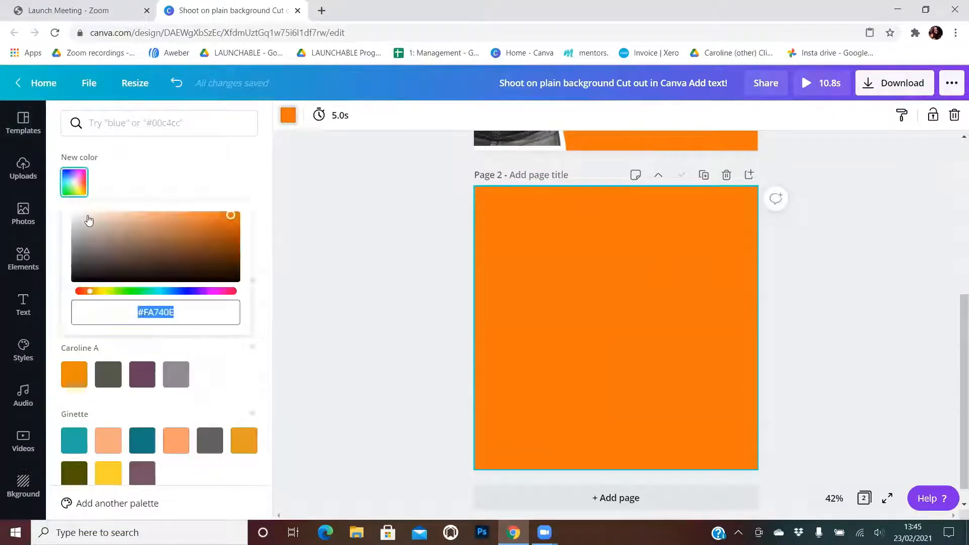
{"action": "left_click", "coordinate": [89, 221]}
{"action": "left_click", "coordinate": [84, 218]}
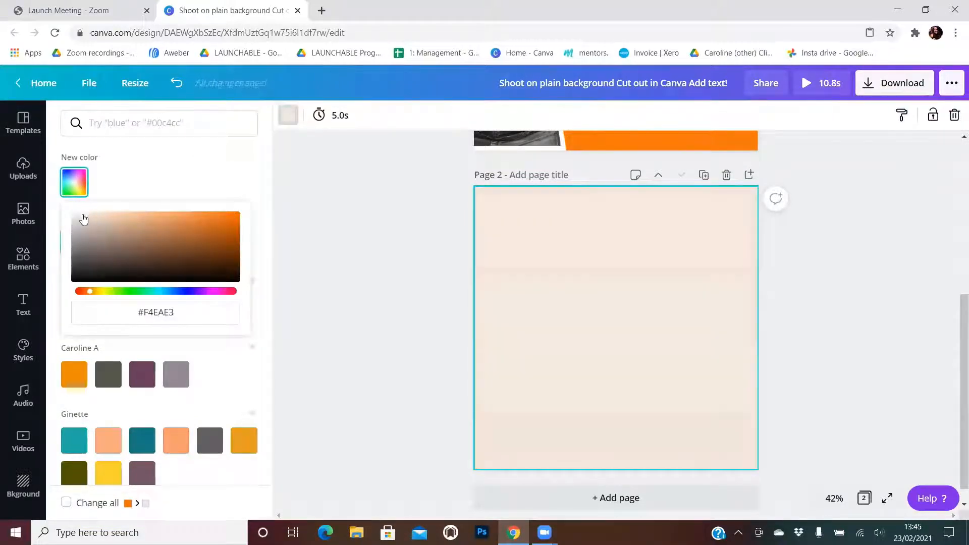
{"action": "left_click_drag", "start_coordinate": [89, 219], "coordinate": [91, 219]}
{"action": "left_click", "coordinate": [859, 311]}
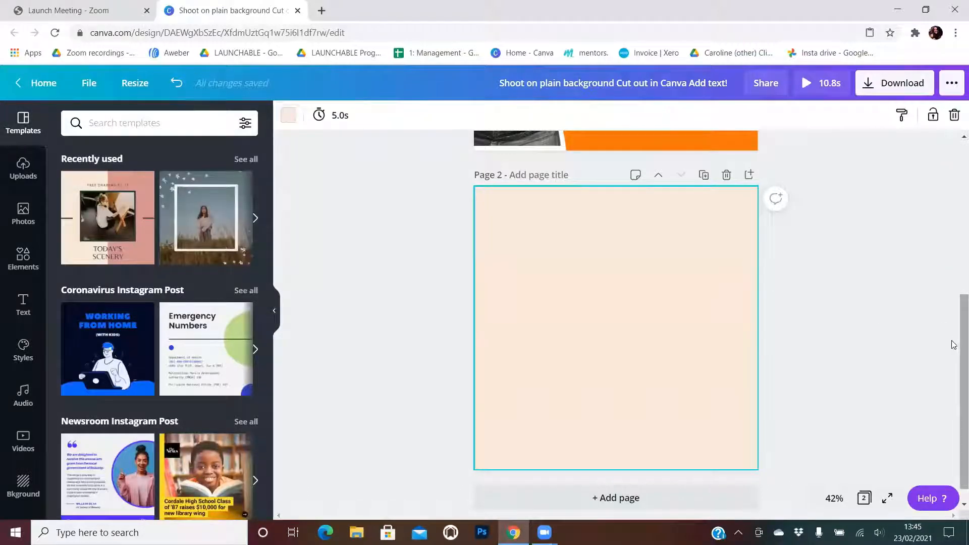
Place the uploaded photo of the woman pointing sideways on page 2 and enlarge it to nearly the page width
{"action": "scroll", "coordinate": [955, 261], "scroll_direction": "up", "scroll_amount": 4}
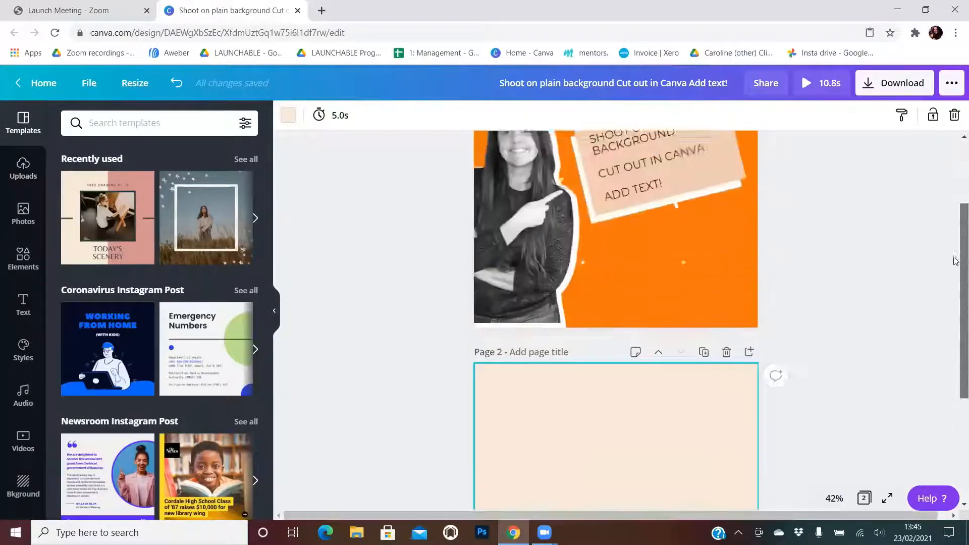
{"action": "scroll", "coordinate": [955, 303], "scroll_direction": "down", "scroll_amount": 5}
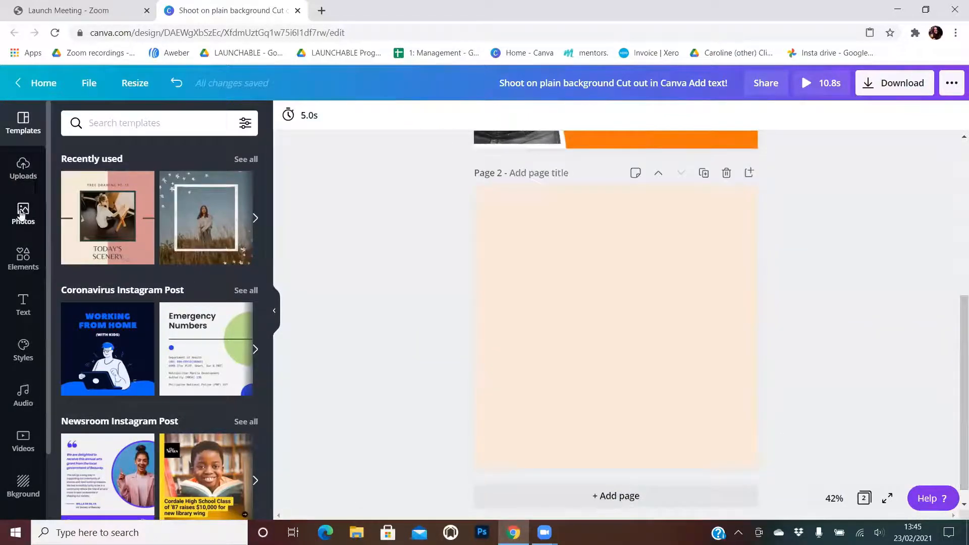
{"action": "left_click", "coordinate": [23, 170]}
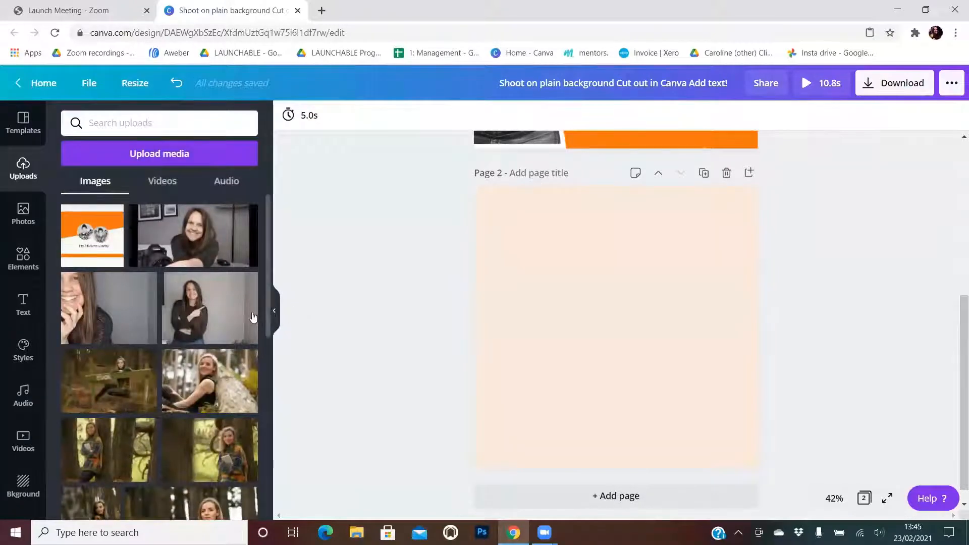
{"action": "left_click", "coordinate": [226, 316]}
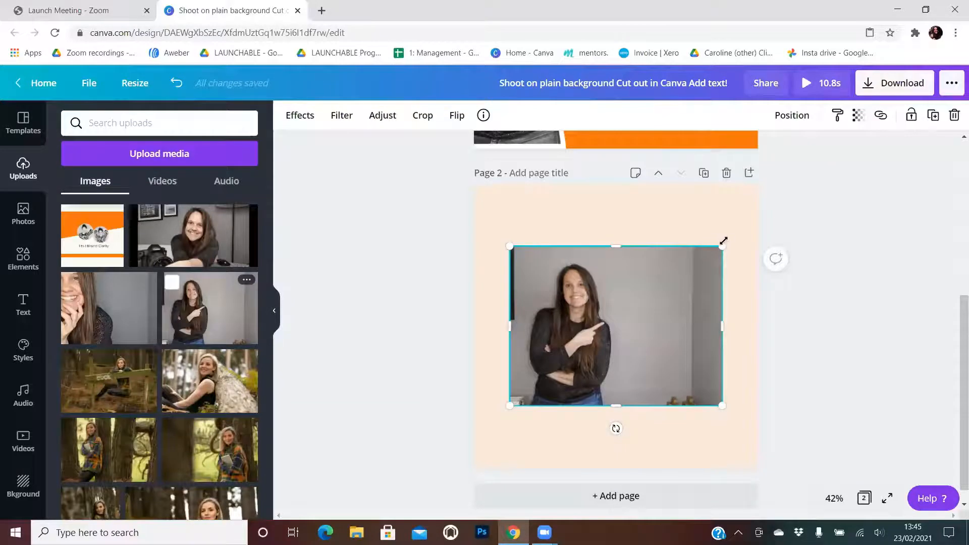
{"action": "left_click_drag", "start_coordinate": [723, 242], "coordinate": [749, 227]}
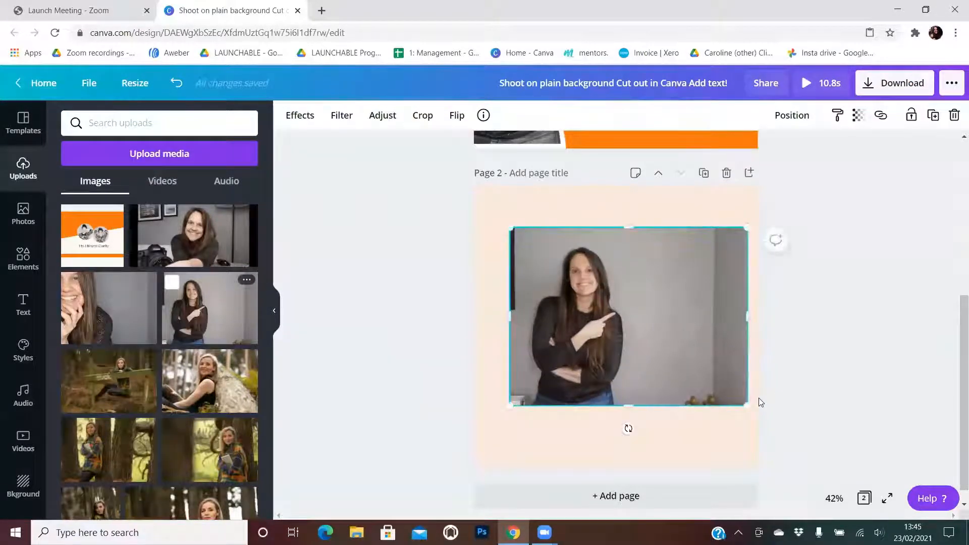
{"action": "left_click_drag", "start_coordinate": [501, 416], "coordinate": [480, 432]}
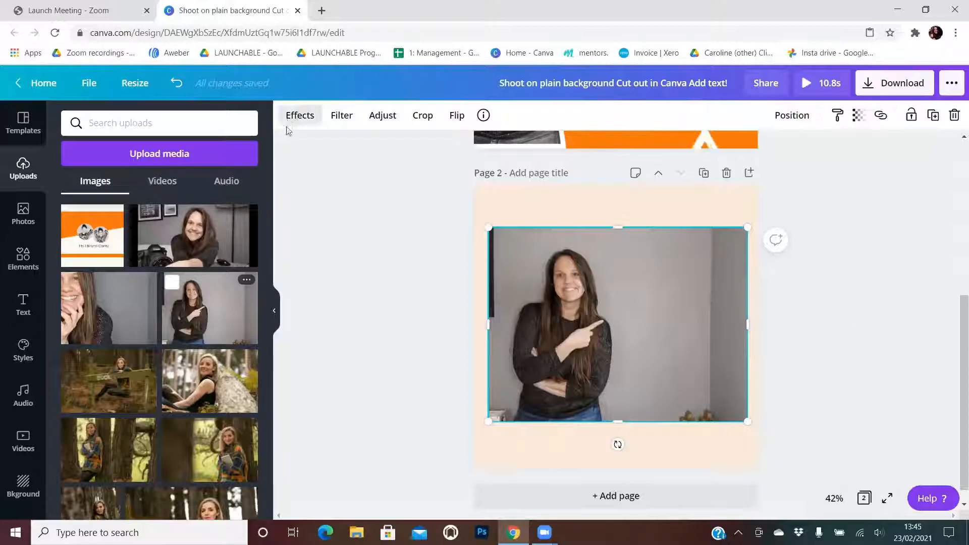
Remove the background of the photo on page 2 with the Background Remover effect
{"action": "left_click", "coordinate": [300, 116]}
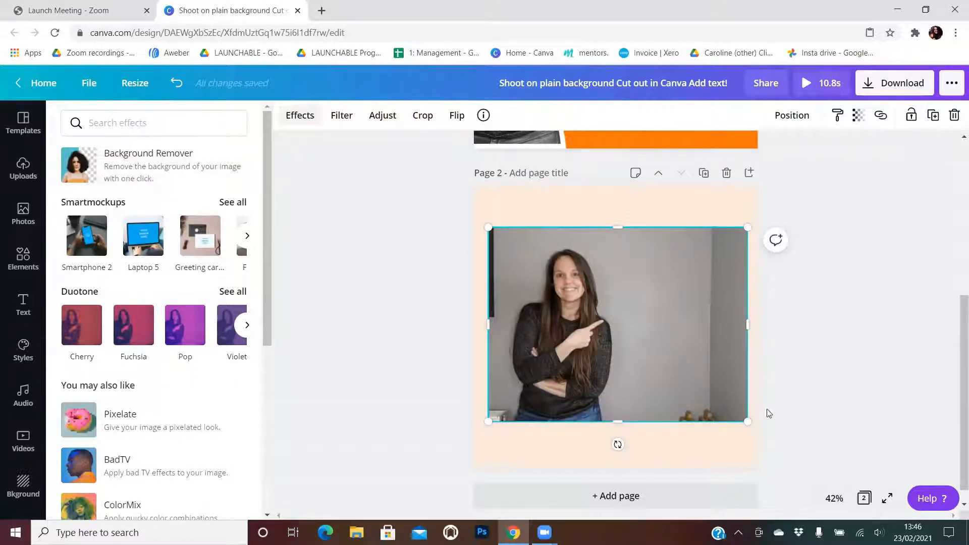
{"action": "left_click", "coordinate": [144, 166]}
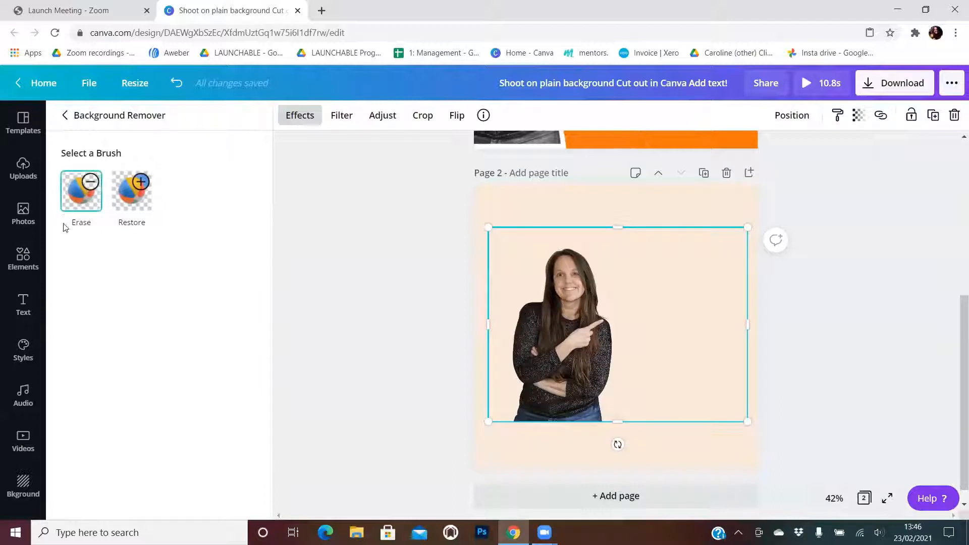
Restore a strip of background at the photo's right edge with a size 61 brush, erase it again and finish the brush editing
{"action": "left_click", "coordinate": [141, 211]}
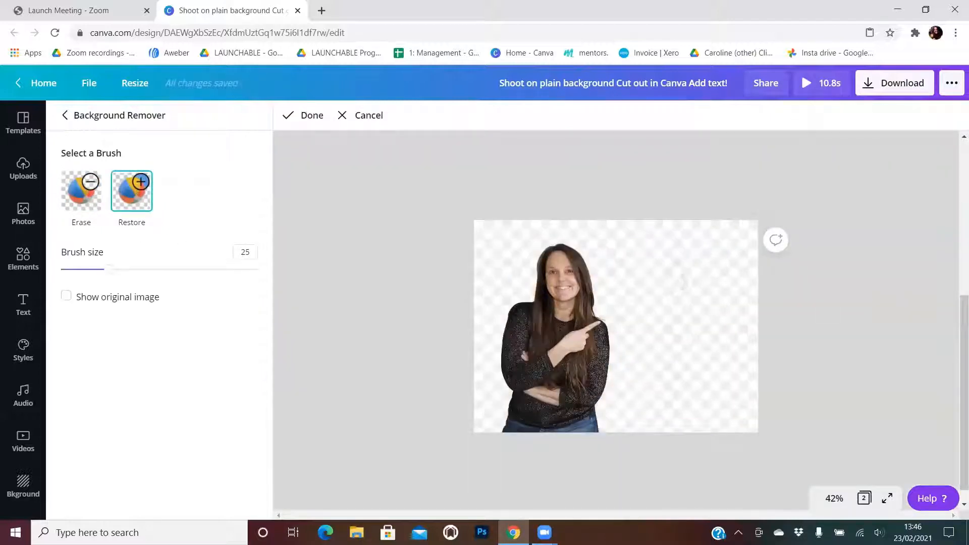
{"action": "mouse_move", "coordinate": [125, 275]}
{"action": "left_mouse_down"}
{"action": "mouse_move", "coordinate": [280, 278]}
{"action": "mouse_move", "coordinate": [214, 272]}
{"action": "mouse_move", "coordinate": [160, 288]}
{"action": "mouse_move", "coordinate": [181, 283]}
{"action": "left_mouse_up"}
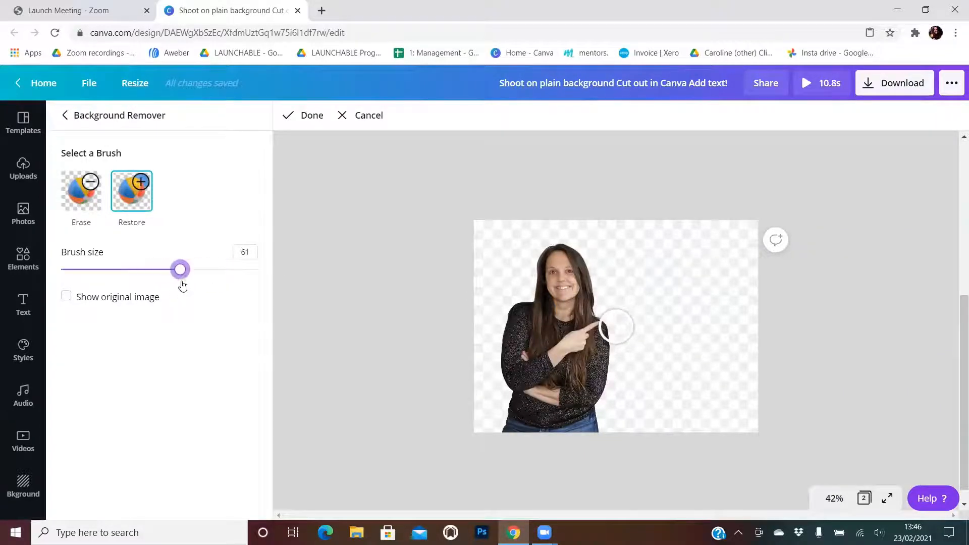
{"action": "mouse_move", "coordinate": [716, 229]}
{"action": "left_mouse_down"}
{"action": "mouse_move", "coordinate": [732, 398]}
{"action": "mouse_move", "coordinate": [699, 311]}
{"action": "mouse_move", "coordinate": [692, 235]}
{"action": "mouse_move", "coordinate": [740, 339]}
{"action": "mouse_move", "coordinate": [710, 372]}
{"action": "mouse_move", "coordinate": [723, 225]}
{"action": "mouse_move", "coordinate": [761, 230]}
{"action": "mouse_move", "coordinate": [741, 272]}
{"action": "mouse_move", "coordinate": [755, 251]}
{"action": "mouse_move", "coordinate": [747, 423]}
{"action": "mouse_move", "coordinate": [703, 439]}
{"action": "mouse_move", "coordinate": [745, 436]}
{"action": "left_mouse_up"}
{"action": "left_click", "coordinate": [80, 200]}
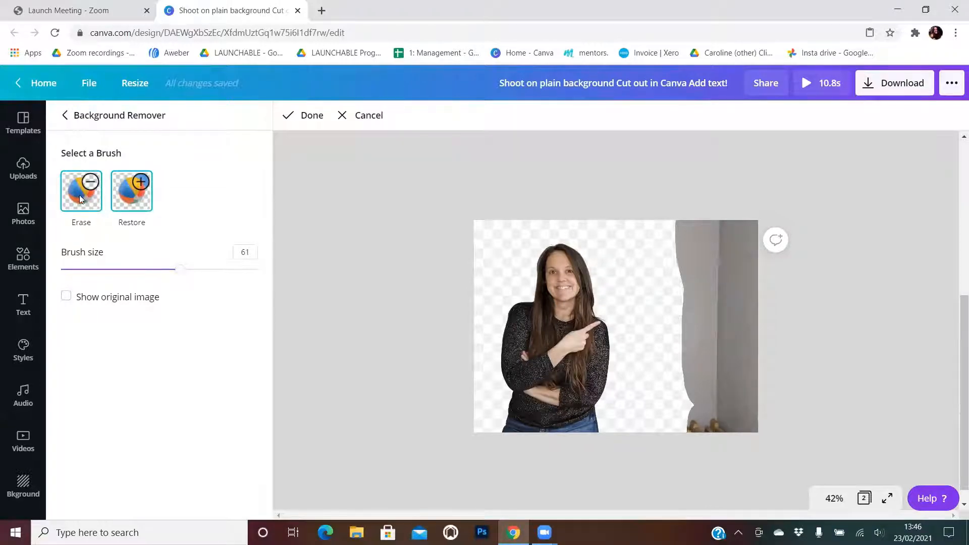
{"action": "mouse_move", "coordinate": [746, 235]}
{"action": "left_mouse_down"}
{"action": "mouse_move", "coordinate": [688, 223]}
{"action": "mouse_move", "coordinate": [707, 378]}
{"action": "mouse_move", "coordinate": [694, 360]}
{"action": "mouse_move", "coordinate": [743, 281]}
{"action": "mouse_move", "coordinate": [698, 247]}
{"action": "mouse_move", "coordinate": [725, 385]}
{"action": "mouse_move", "coordinate": [741, 203]}
{"action": "left_mouse_up"}
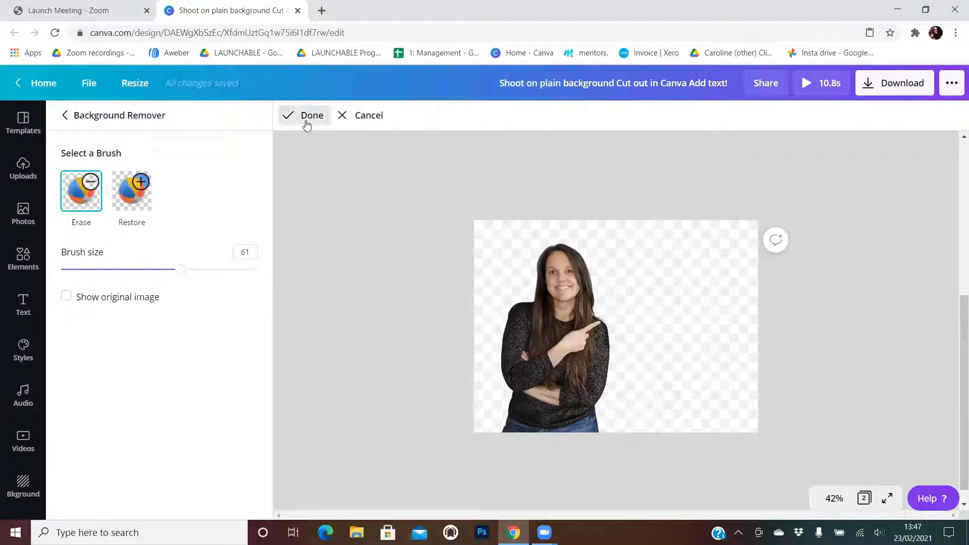
{"action": "left_click", "coordinate": [306, 120]}
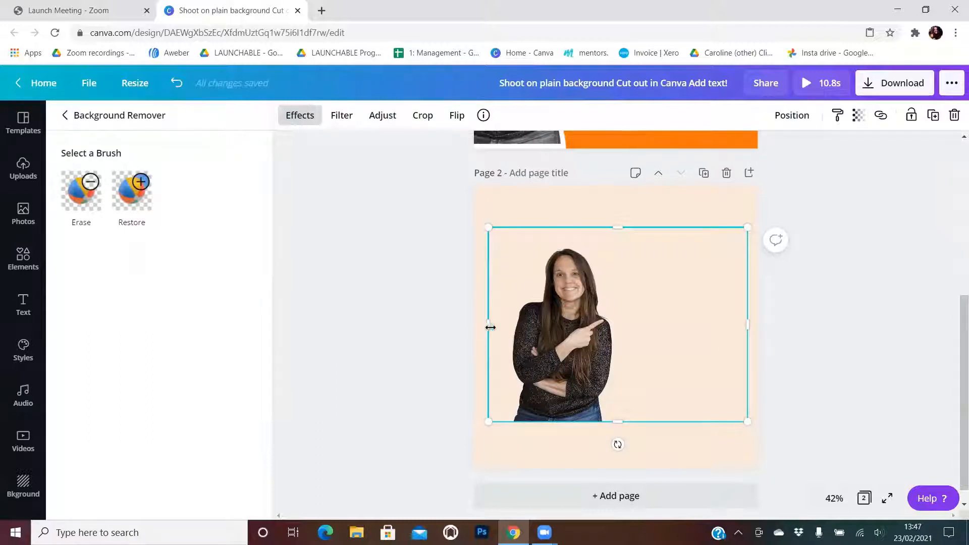
Crop the left, right and top sides of the cutout closely around the woman, to about 414 by 670
{"action": "left_click_drag", "start_coordinate": [490, 327], "coordinate": [507, 327]}
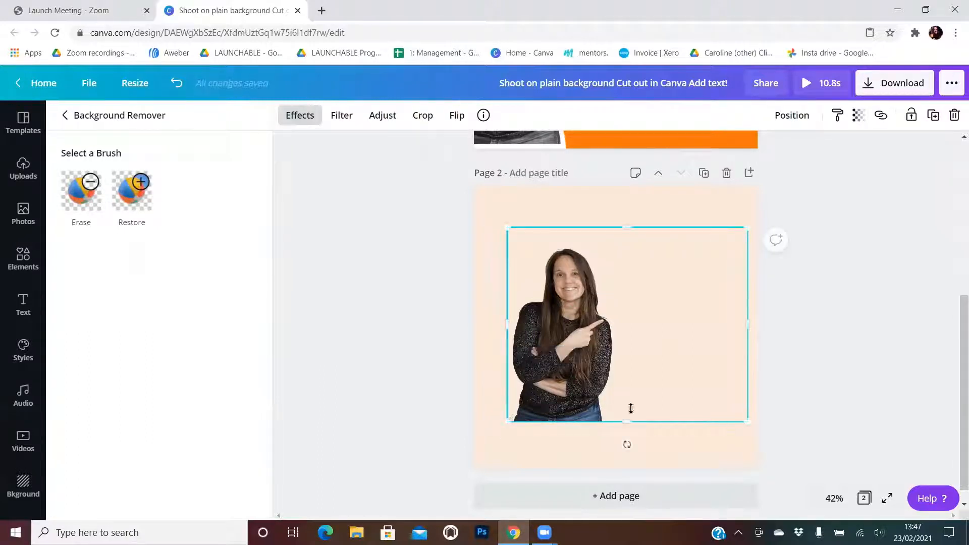
{"action": "left_click_drag", "start_coordinate": [752, 329], "coordinate": [616, 330]}
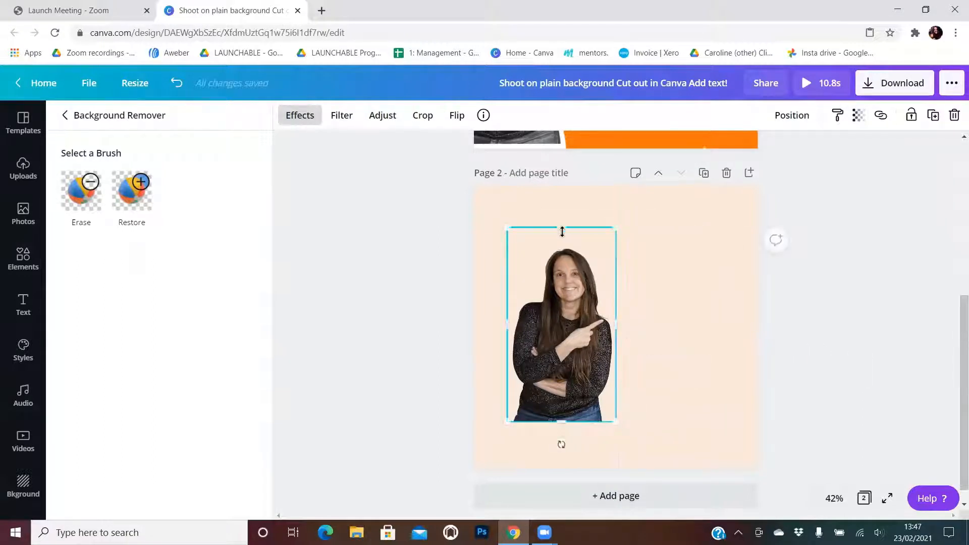
{"action": "left_click_drag", "start_coordinate": [562, 232], "coordinate": [562, 246]}
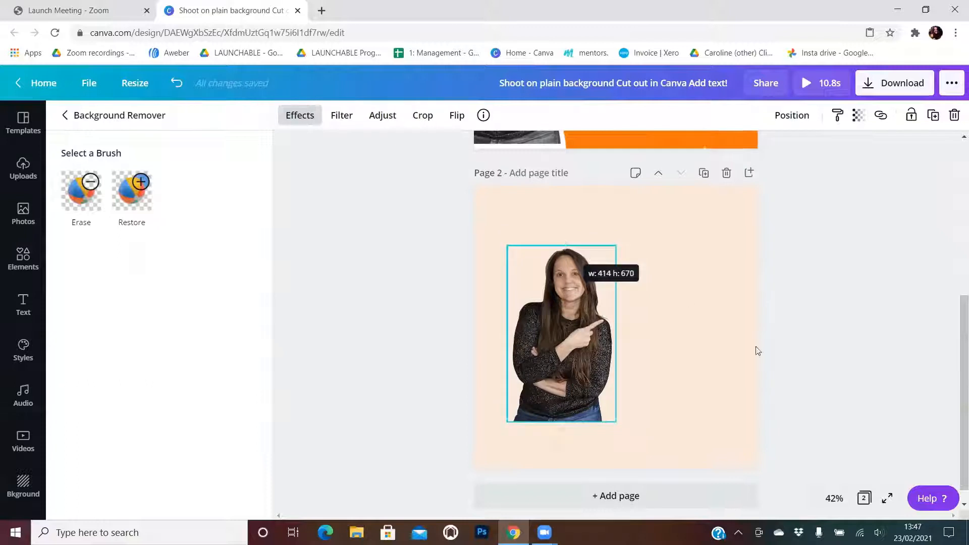
{"action": "left_click", "coordinate": [675, 379]}
{"action": "left_click", "coordinate": [662, 354]}
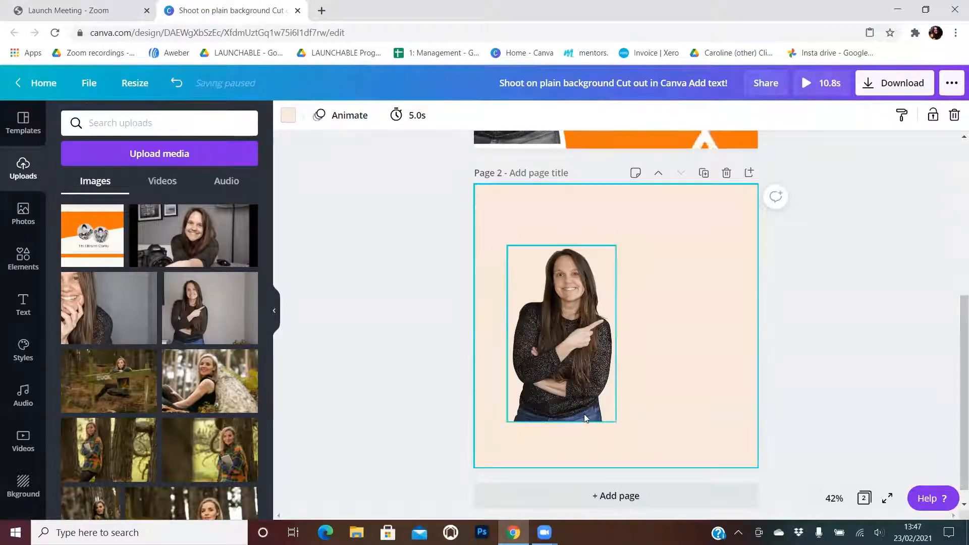
Duplicate the cutout by copying and pasting it, and shift the copy to the right of the original's position
{"action": "right_click", "coordinate": [592, 373]}
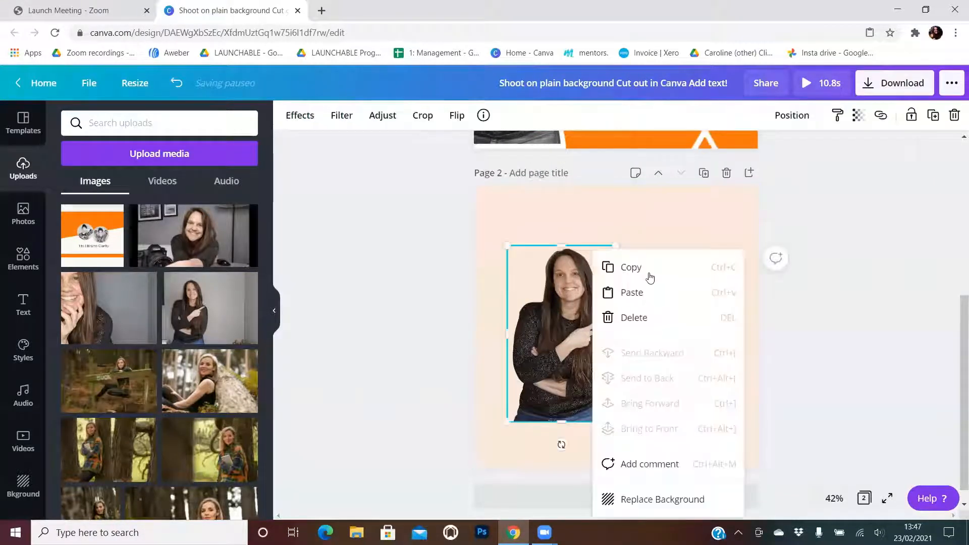
{"action": "left_click", "coordinate": [653, 286]}
{"action": "right_click", "coordinate": [675, 309]}
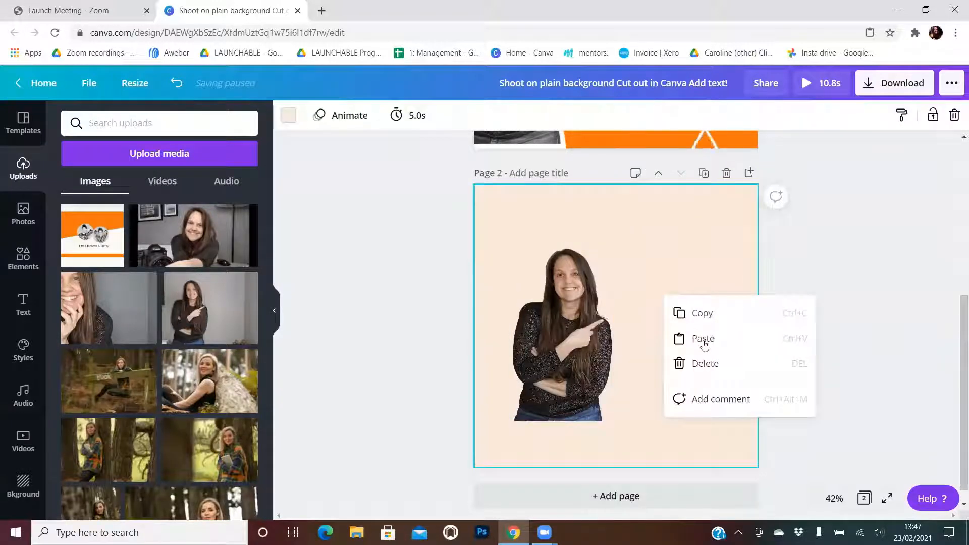
{"action": "left_click", "coordinate": [702, 338]}
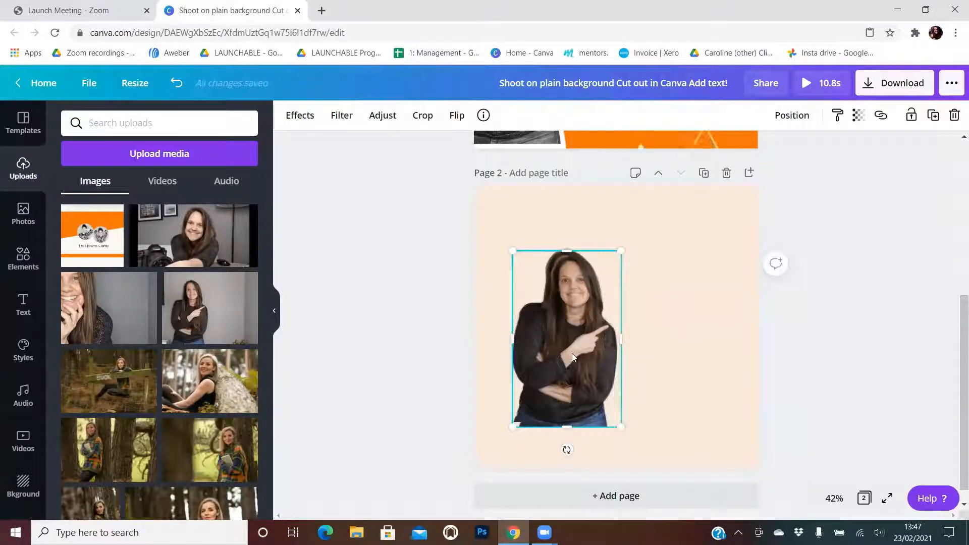
{"action": "left_click_drag", "start_coordinate": [571, 353], "coordinate": [604, 350]}
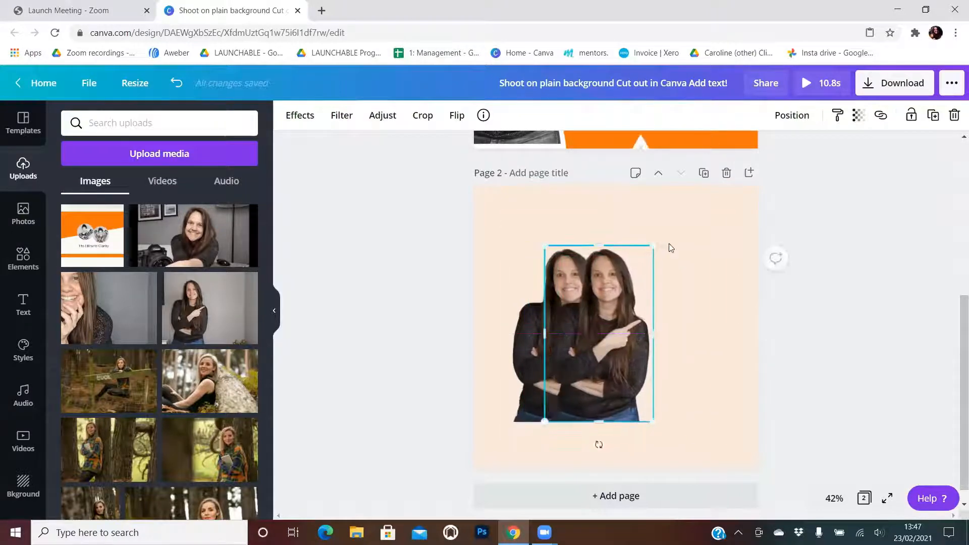
Shrink the copied cutout slightly and move it clear of the original to the right side of page 2
{"action": "left_click_drag", "start_coordinate": [650, 248], "coordinate": [648, 254]}
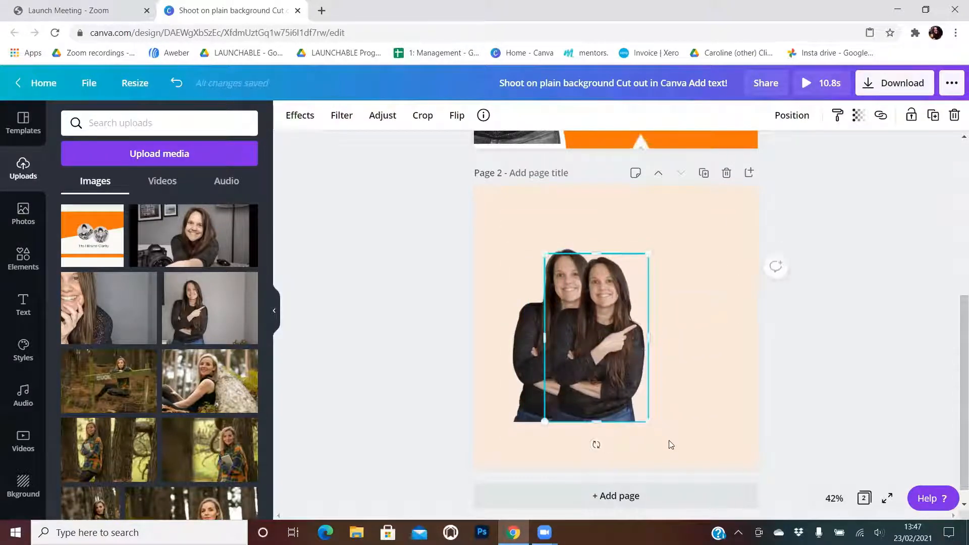
{"action": "left_click_drag", "start_coordinate": [644, 419], "coordinate": [643, 415]}
{"action": "left_click_drag", "start_coordinate": [613, 370], "coordinate": [715, 380]}
{"action": "left_click_drag", "start_coordinate": [649, 270], "coordinate": [639, 262]}
{"action": "left_click", "coordinate": [656, 223]}
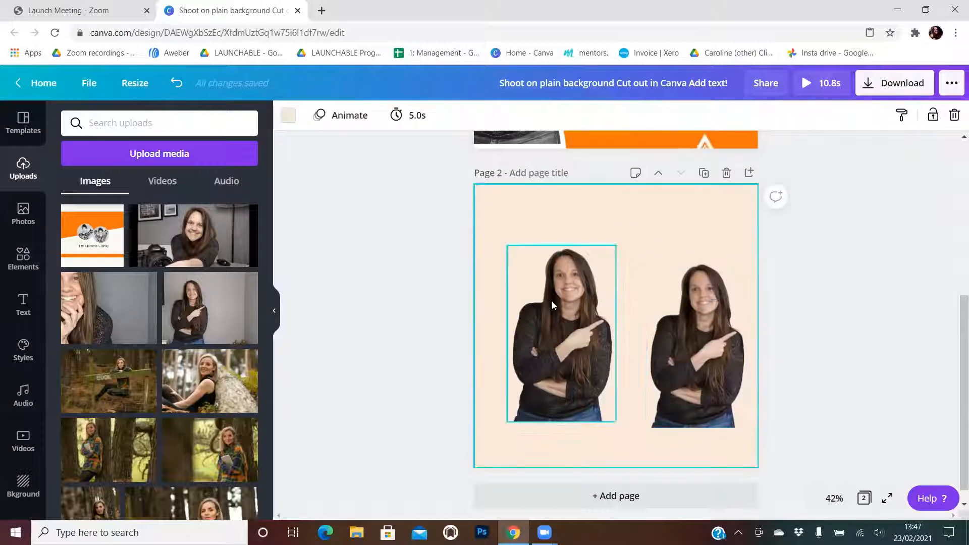
Give the larger left cutout the Cherry Duotone effect and open the effect's colour settings
{"action": "left_click", "coordinate": [577, 333]}
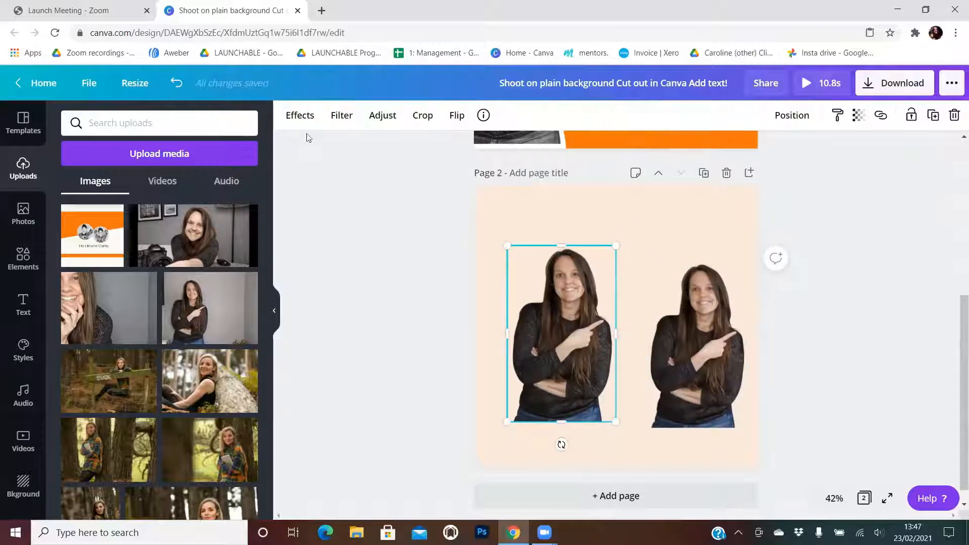
{"action": "left_click", "coordinate": [303, 118]}
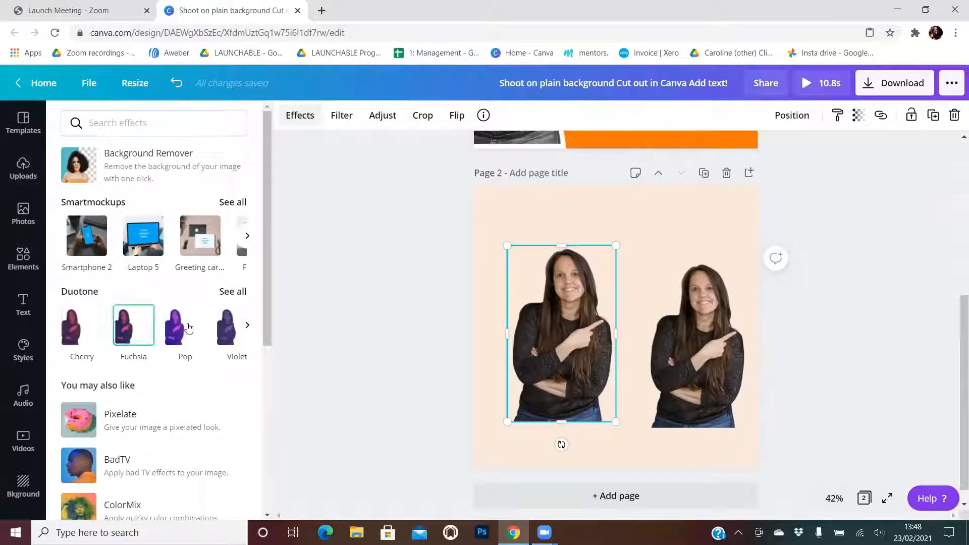
{"action": "left_click", "coordinate": [250, 329]}
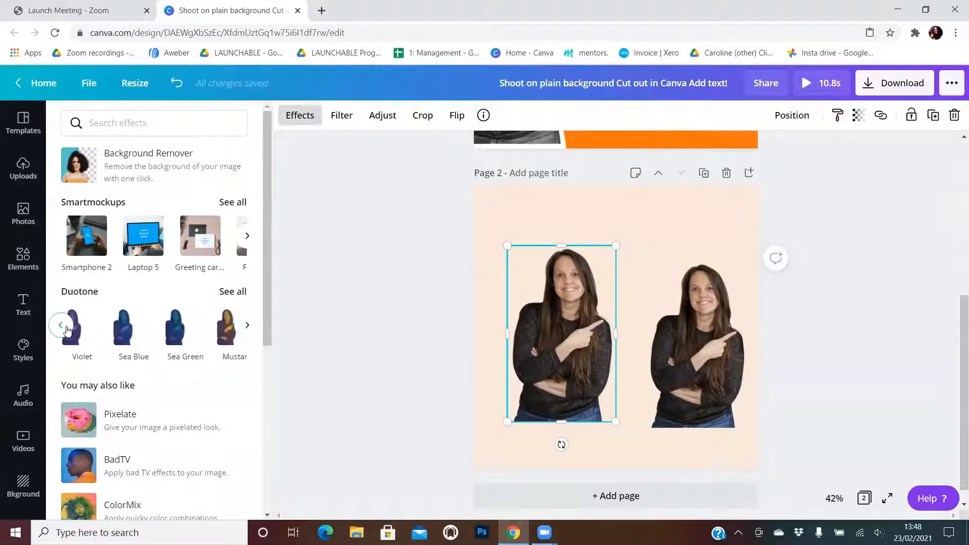
{"action": "left_click", "coordinate": [62, 327]}
{"action": "left_click", "coordinate": [81, 331]}
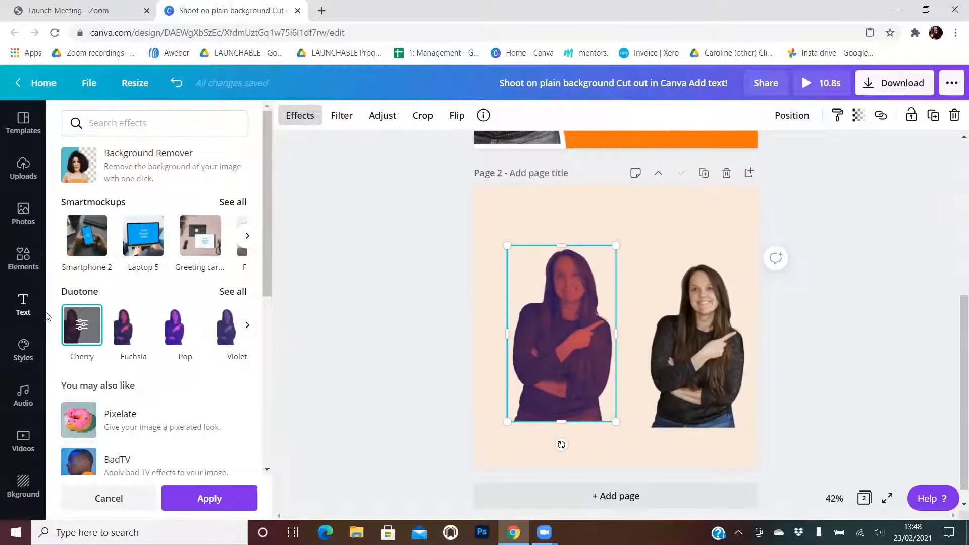
{"action": "left_click", "coordinate": [83, 326]}
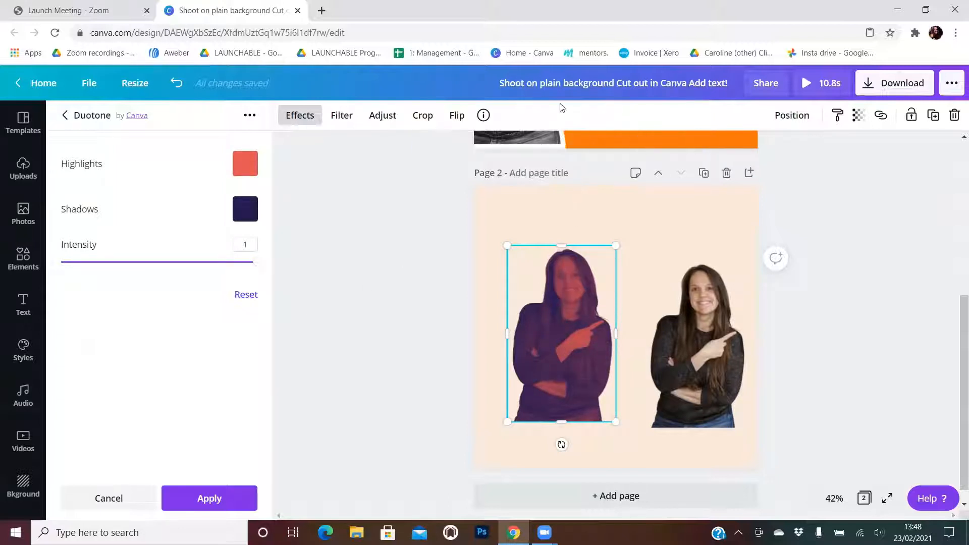
Set both the highlights and the shadows of the Duotone effect to white (#FFFFFF) so the cutout forms a solid silhouette
{"action": "left_click", "coordinate": [250, 172]}
{"action": "left_click_drag", "start_coordinate": [258, 209], "coordinate": [244, 183]}
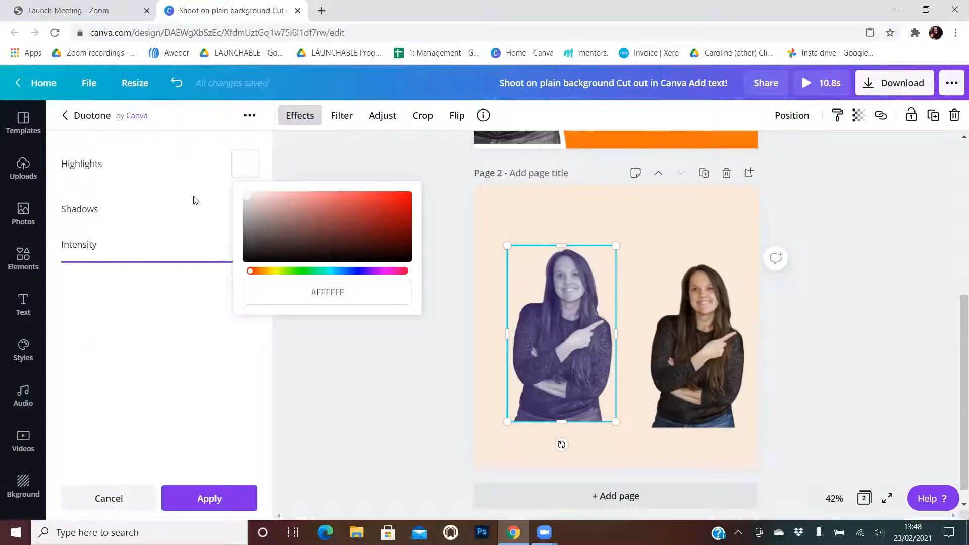
{"action": "left_click", "coordinate": [174, 190]}
{"action": "left_click", "coordinate": [241, 216]}
{"action": "left_click_drag", "start_coordinate": [295, 279], "coordinate": [212, 214]}
{"action": "left_click", "coordinate": [167, 185]}
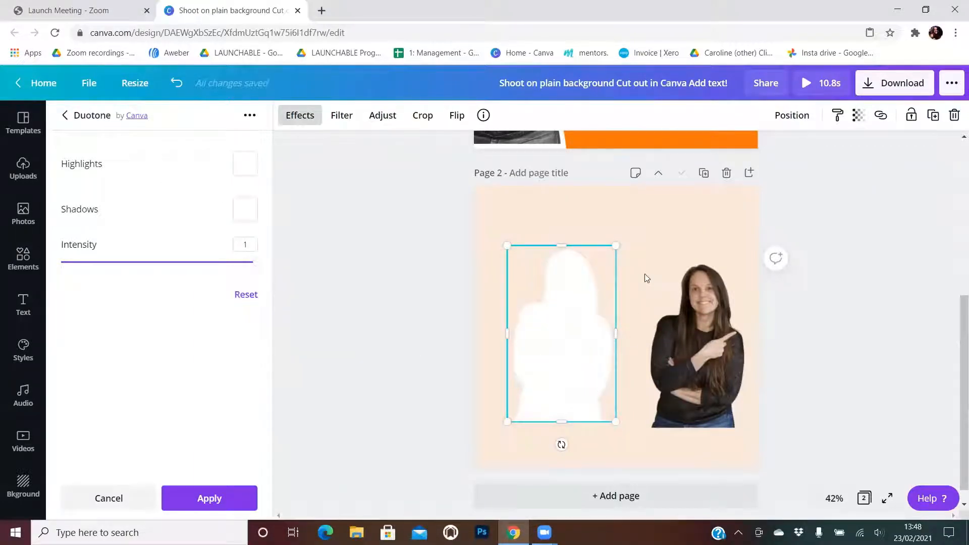
Place the photo cutout over the white silhouette and enlarge it slightly, leaving a white edge visible around her
{"action": "left_click", "coordinate": [710, 352]}
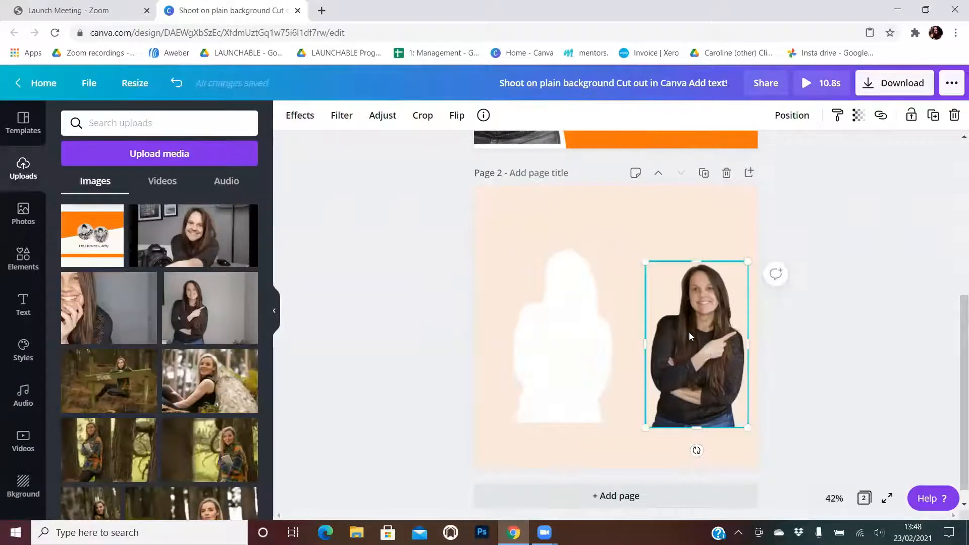
{"action": "left_click_drag", "start_coordinate": [618, 321], "coordinate": [574, 336]}
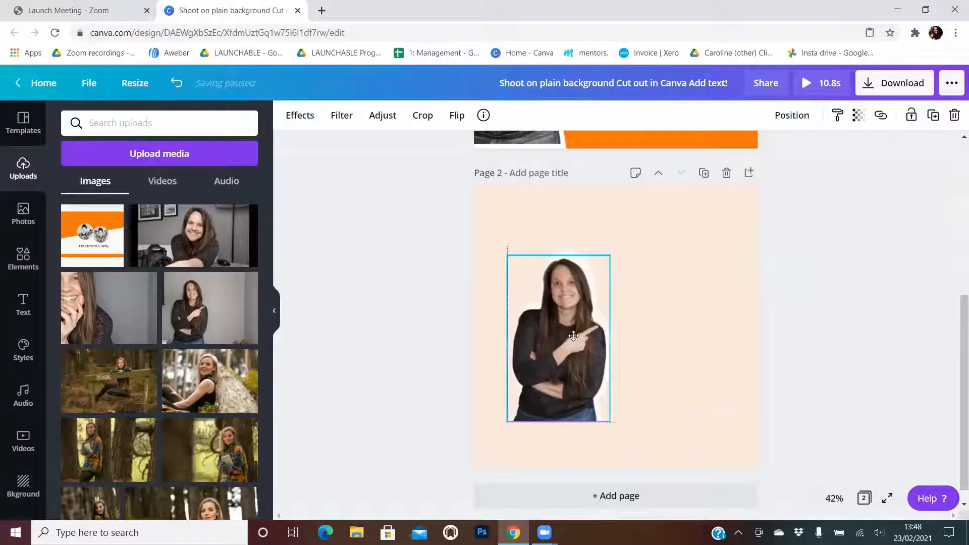
{"action": "left_click_drag", "start_coordinate": [507, 256], "coordinate": [504, 252]}
{"action": "left_click_drag", "start_coordinate": [549, 367], "coordinate": [548, 363]}
{"action": "left_click_drag", "start_coordinate": [502, 248], "coordinate": [511, 253]}
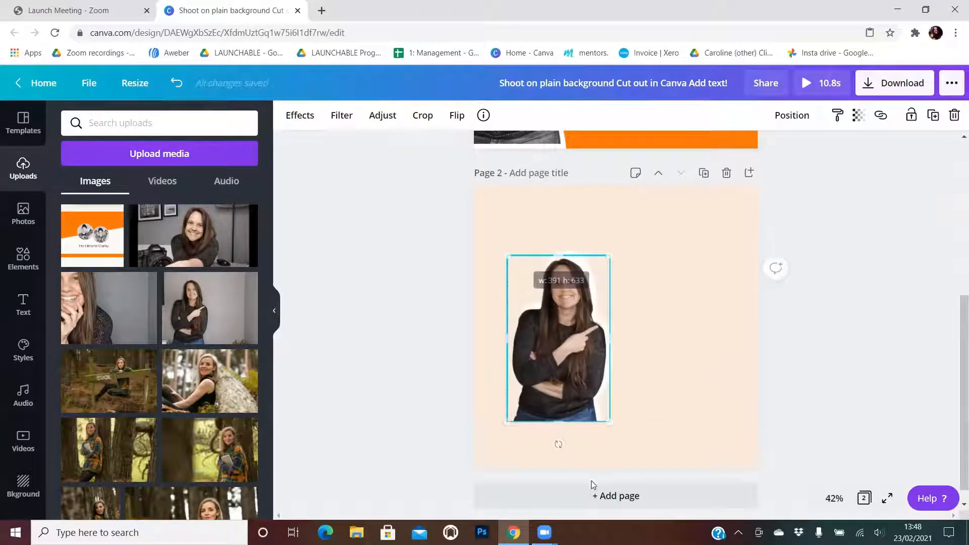
{"action": "mouse_move", "coordinate": [509, 422]}
{"action": "left_mouse_down"}
{"action": "mouse_move", "coordinate": [515, 412]}
{"action": "mouse_move", "coordinate": [507, 422]}
{"action": "left_mouse_up"}
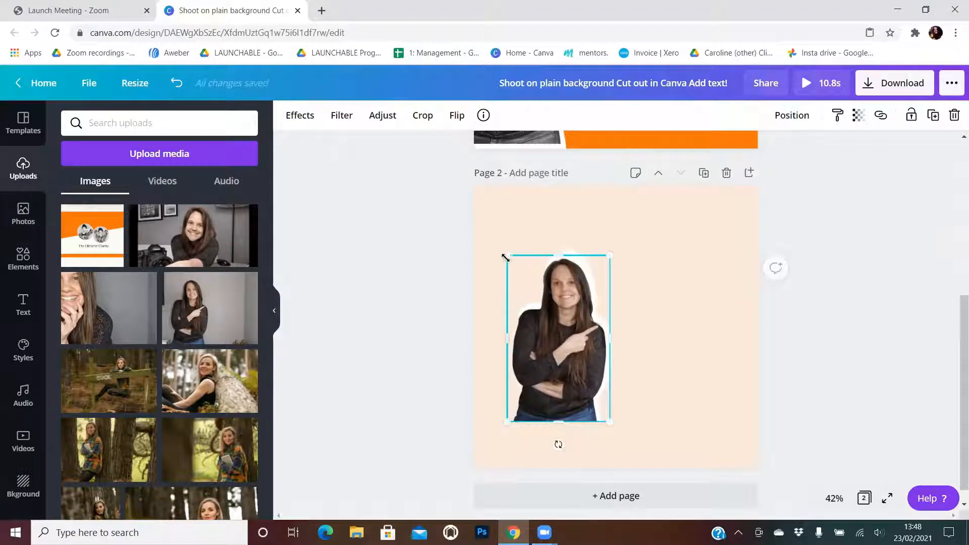
{"action": "left_click_drag", "start_coordinate": [504, 256], "coordinate": [504, 253]}
Select both the white silhouette and the photo cutout on page 2 and group them
{"action": "left_click", "coordinate": [645, 327]}
{"action": "left_click", "coordinate": [608, 267]}
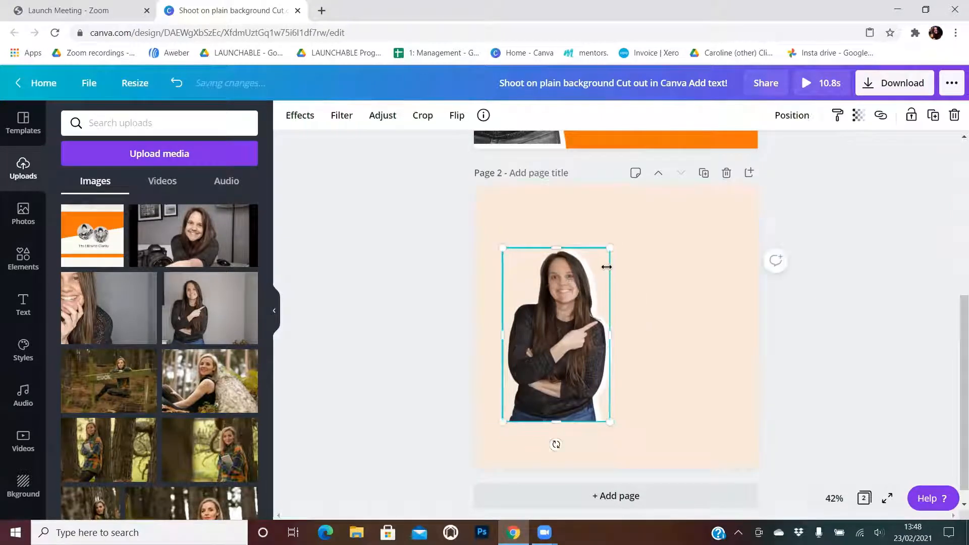
{"action": "left_click", "coordinate": [622, 270]}
{"action": "left_click_drag", "start_coordinate": [607, 260], "coordinate": [613, 258]}
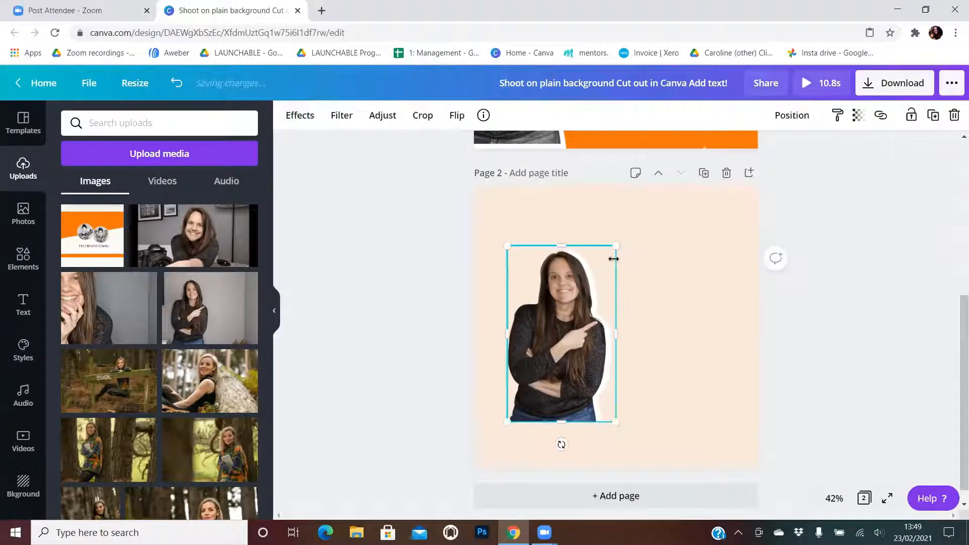
{"action": "left_click", "coordinate": [585, 334], "text": "shift"}
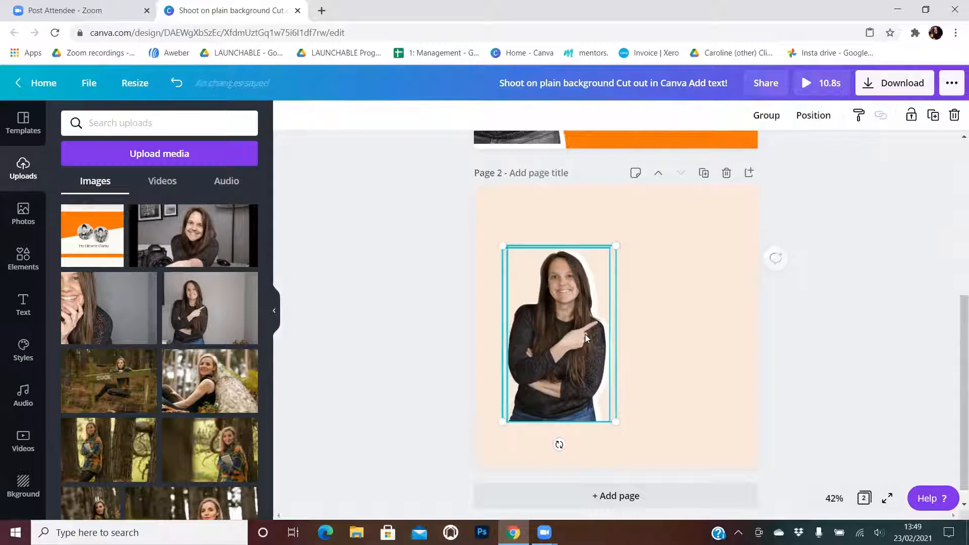
{"action": "left_click", "coordinate": [766, 115]}
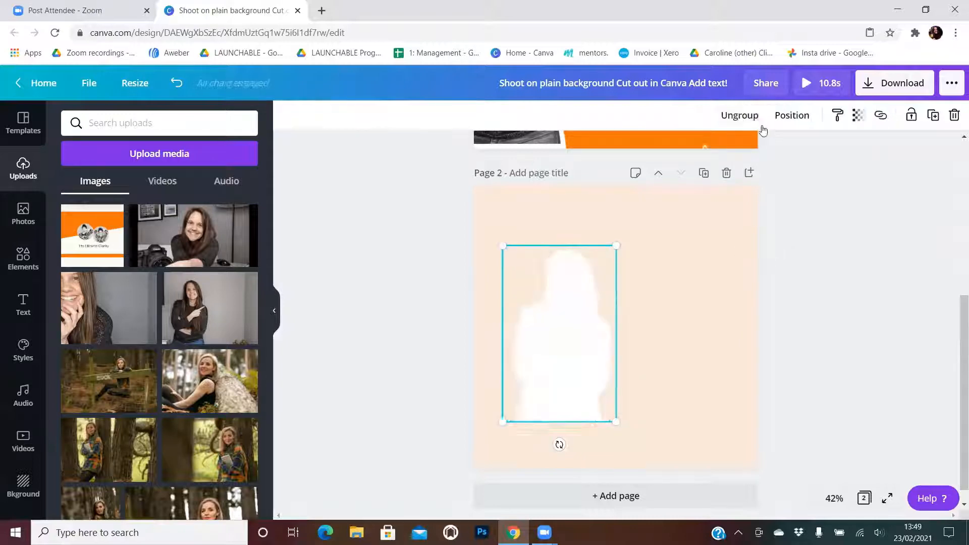
Enlarge the grouped cutout and reposition it so it fills most of page 2's height
{"action": "left_click_drag", "start_coordinate": [552, 390], "coordinate": [599, 394]}
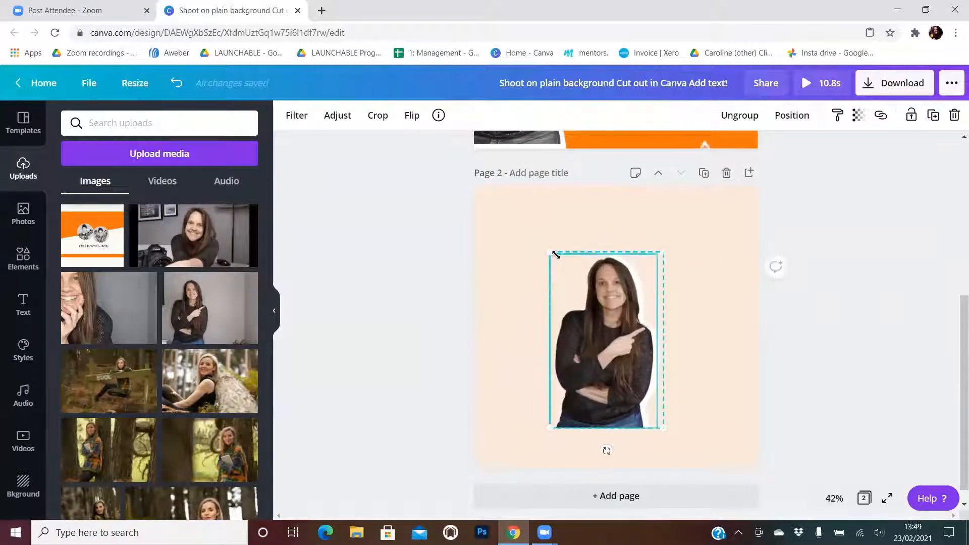
{"action": "left_click_drag", "start_coordinate": [553, 253], "coordinate": [495, 226]}
{"action": "mouse_move", "coordinate": [664, 428]}
{"action": "left_mouse_down"}
{"action": "mouse_move", "coordinate": [698, 454]}
{"action": "mouse_move", "coordinate": [668, 434]}
{"action": "left_mouse_up"}
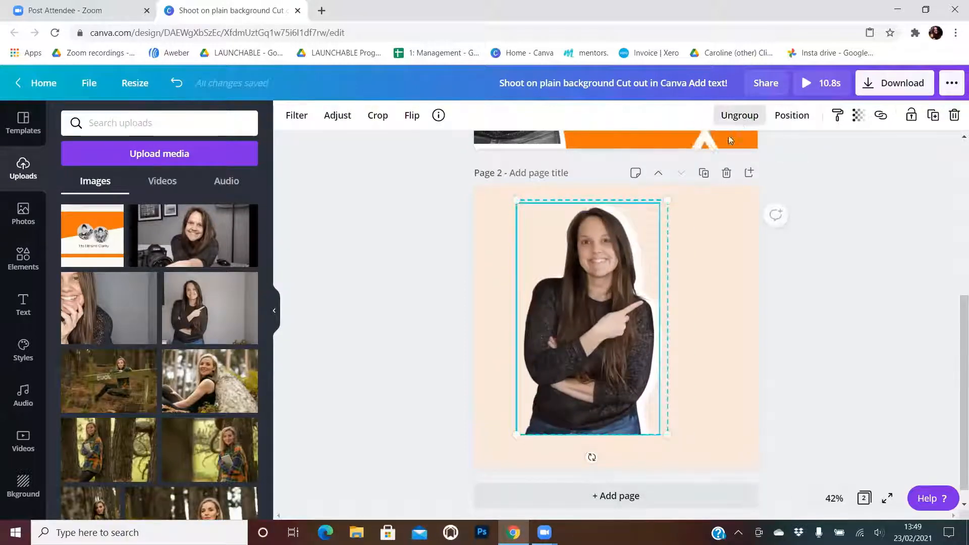
{"action": "left_click_drag", "start_coordinate": [586, 321], "coordinate": [584, 334]}
{"action": "left_click_drag", "start_coordinate": [666, 218], "coordinate": [701, 210]}
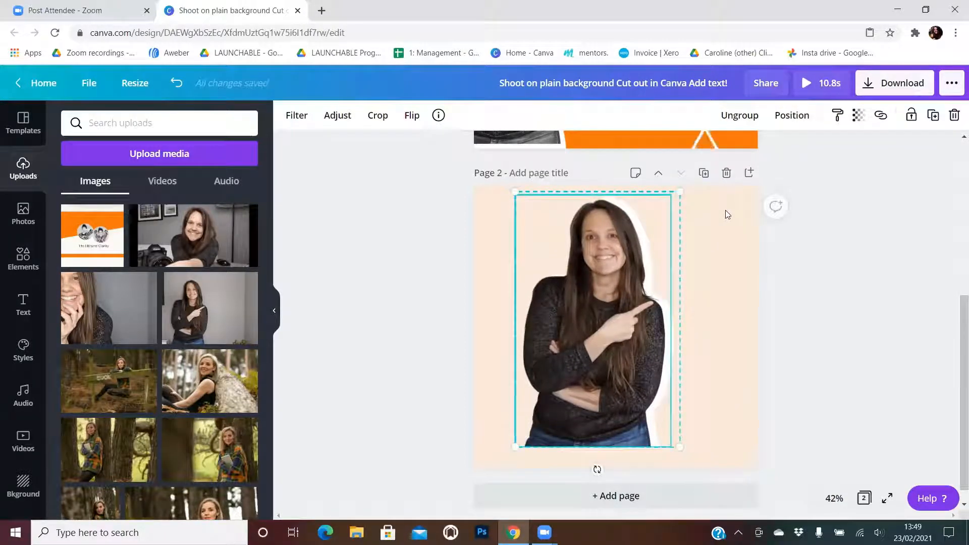
Add a third page and set its background to the orange from My Brand Colours
{"action": "left_click_drag", "start_coordinate": [963, 333], "coordinate": [963, 366]}
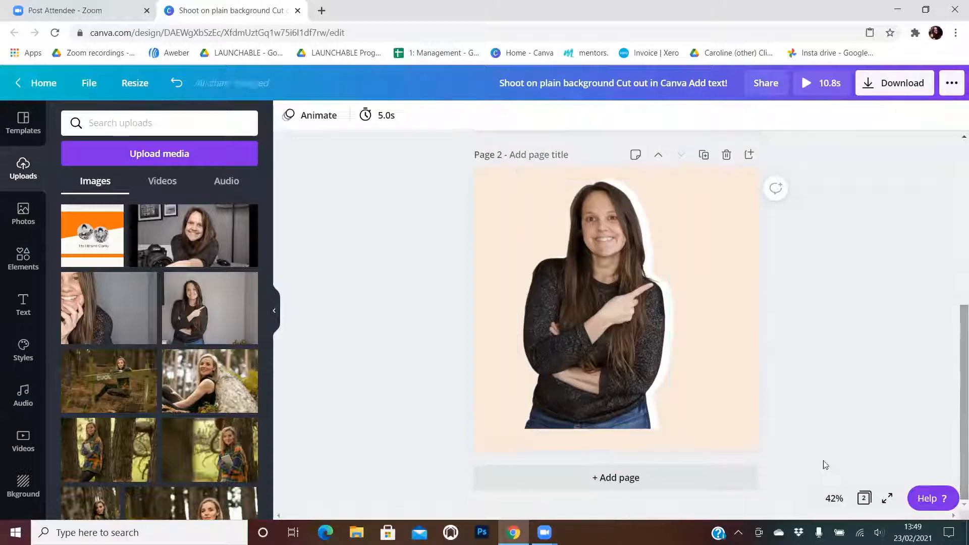
{"action": "left_click", "coordinate": [603, 480]}
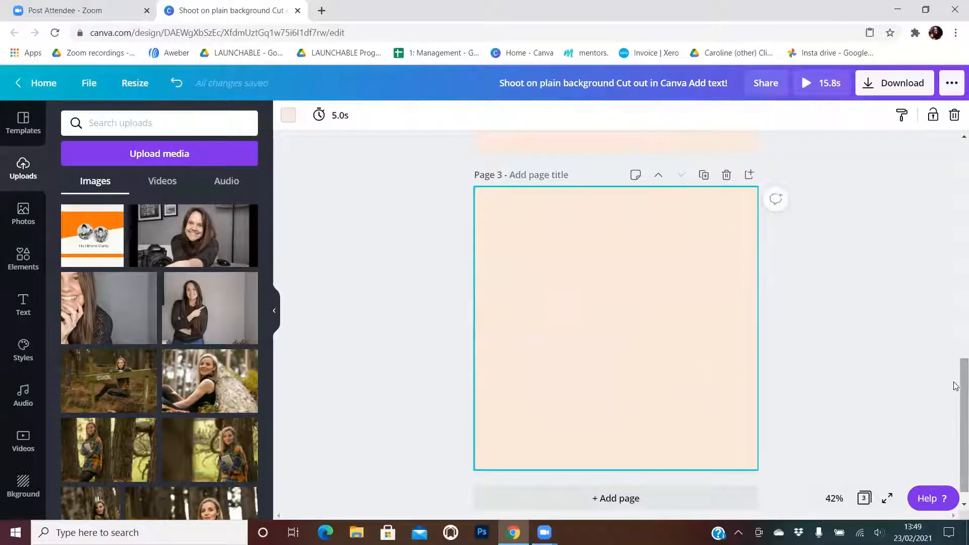
{"action": "scroll", "coordinate": [953, 383], "scroll_direction": "up", "scroll_amount": 10}
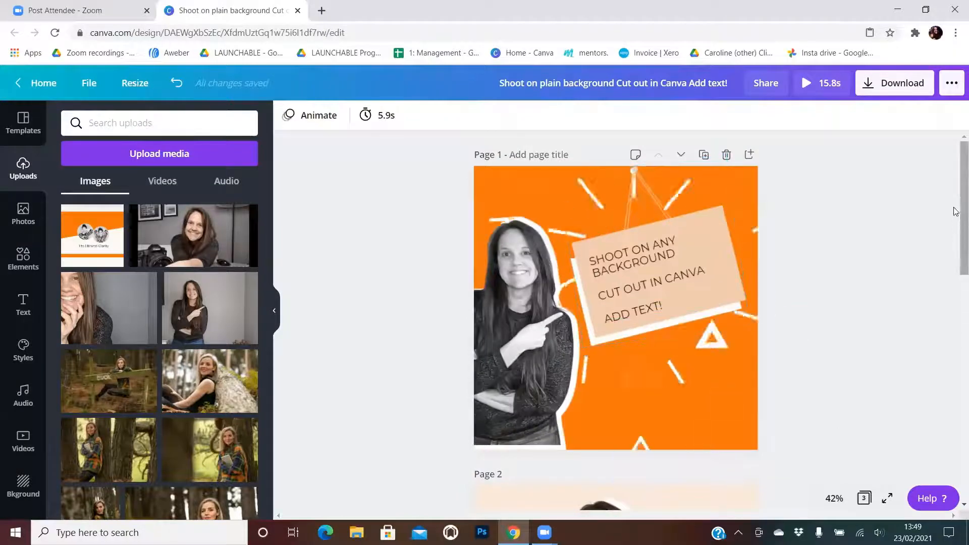
{"action": "left_click_drag", "start_coordinate": [959, 200], "coordinate": [955, 390]}
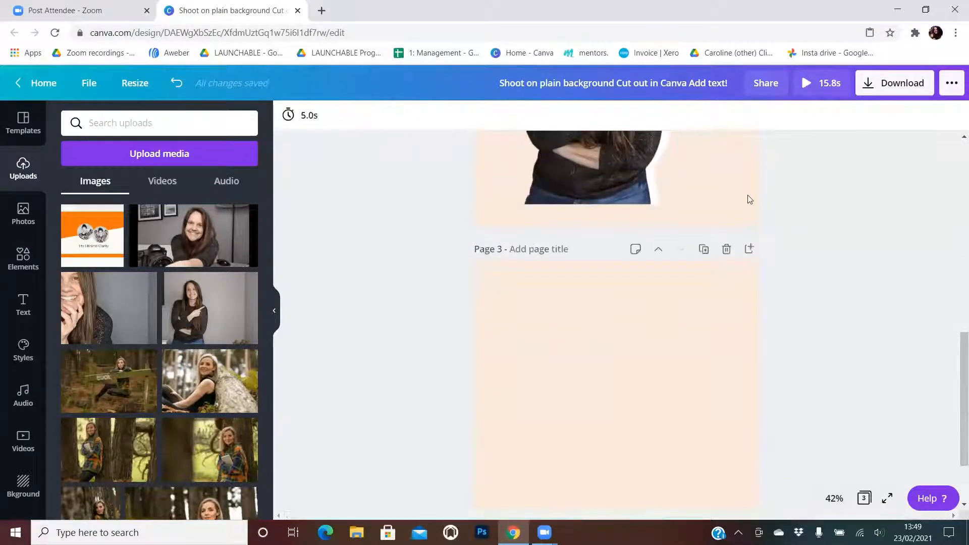
{"action": "left_click", "coordinate": [596, 335]}
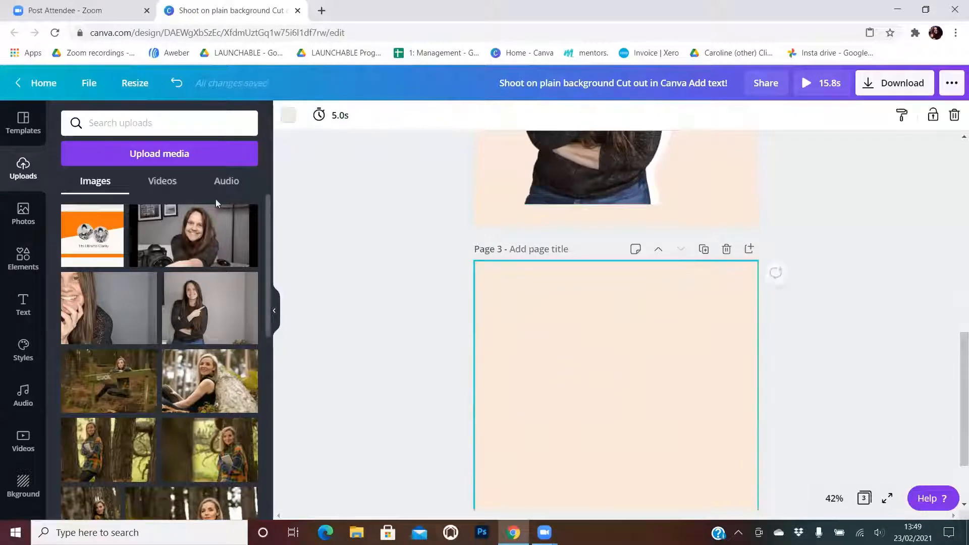
{"action": "left_click", "coordinate": [288, 115]}
{"action": "left_click", "coordinate": [86, 316]}
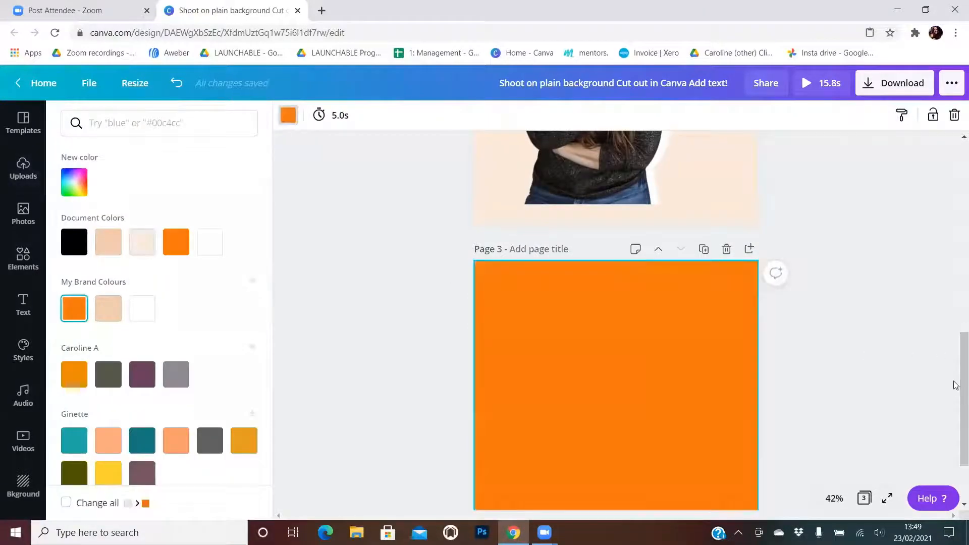
Copy the grouped cutout from page 2 and paste it onto the orange page 3
{"action": "scroll", "coordinate": [937, 348], "scroll_direction": "up", "scroll_amount": 5}
{"action": "left_click", "coordinate": [610, 281]}
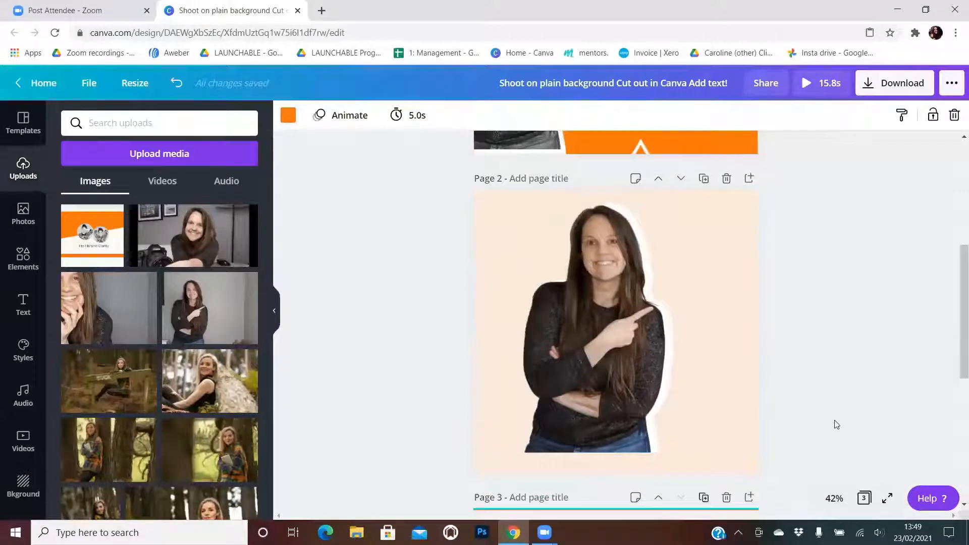
{"action": "left_click", "coordinate": [605, 318]}
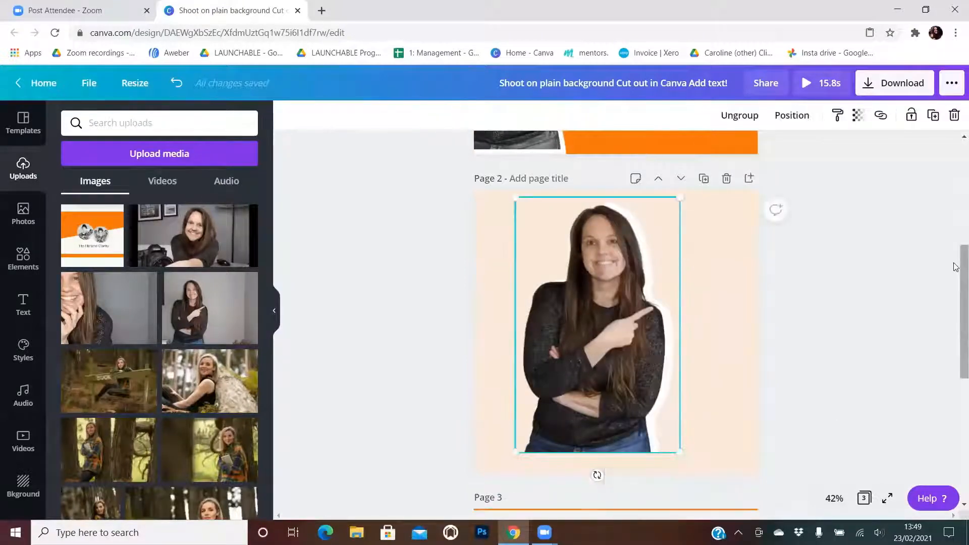
{"action": "scroll", "coordinate": [857, 303], "scroll_direction": "down", "scroll_amount": 4}
{"action": "right_click", "coordinate": [569, 354]}
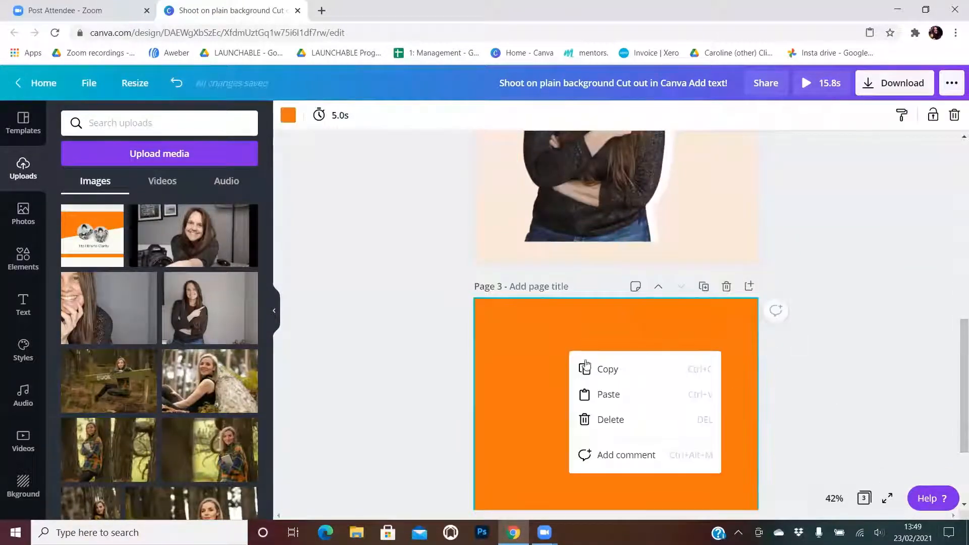
{"action": "left_click", "coordinate": [618, 394]}
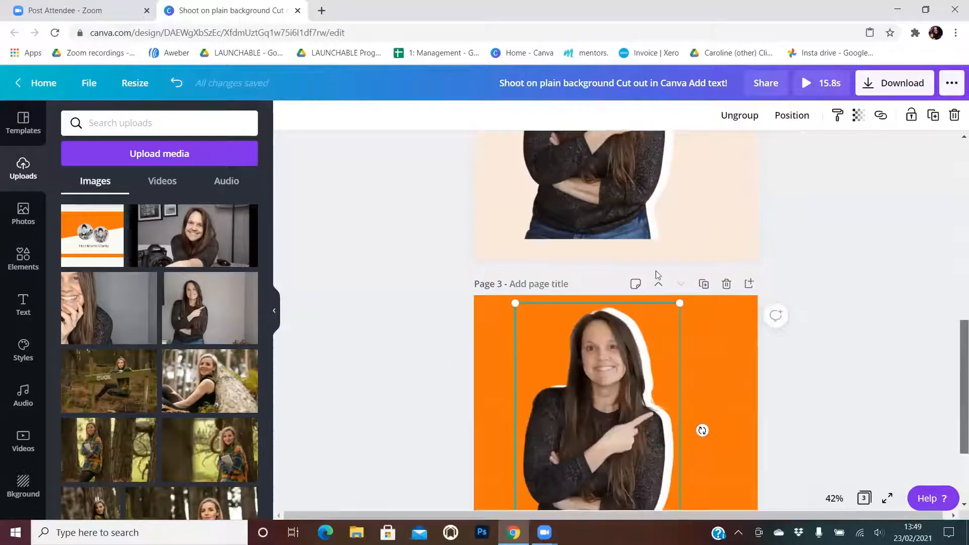
Resize the pasted group and place it at page 3's lower-left corner, partly running off the page's left edge
{"action": "scroll", "coordinate": [657, 275], "scroll_direction": "down", "scroll_amount": 3}
{"action": "left_click_drag", "start_coordinate": [680, 173], "coordinate": [534, 313]}
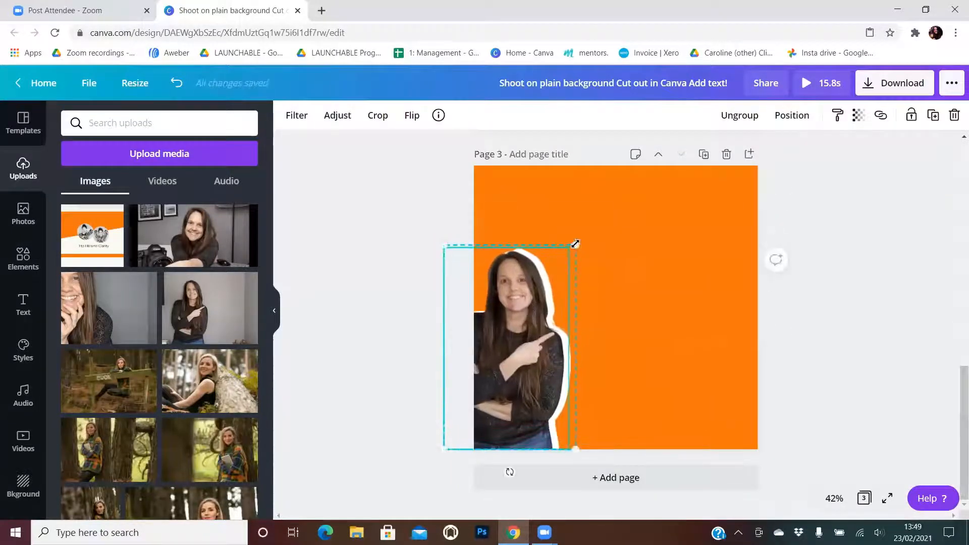
{"action": "left_click_drag", "start_coordinate": [575, 243], "coordinate": [611, 204]}
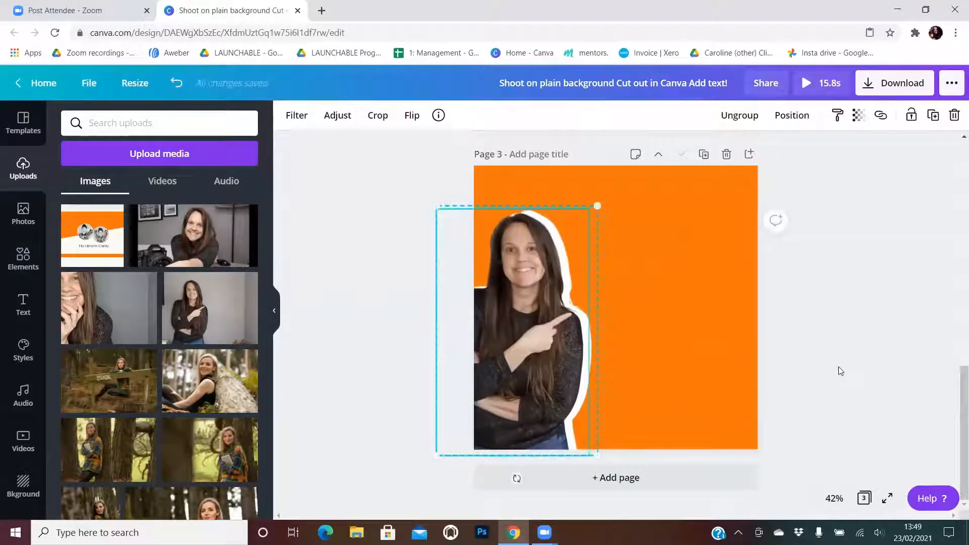
{"action": "left_click", "coordinate": [855, 398]}
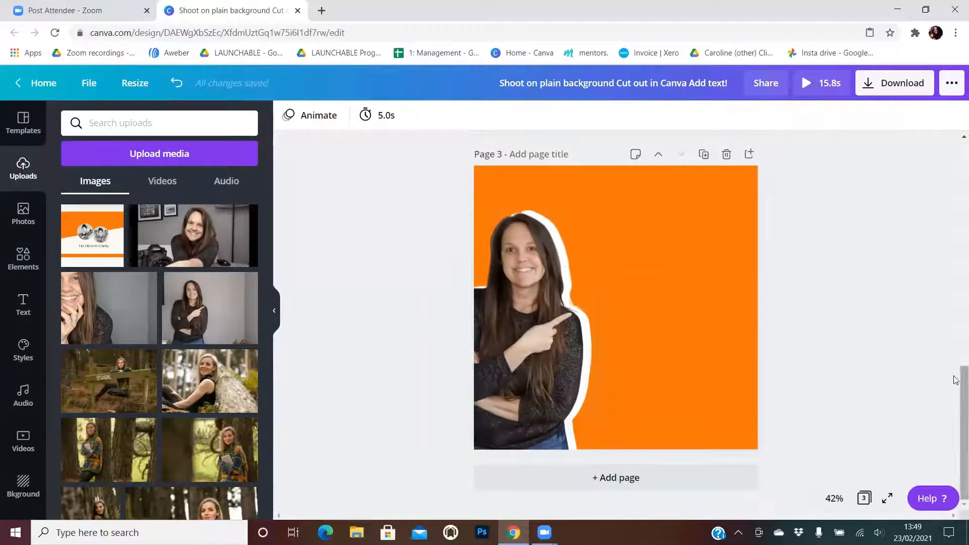
Ungroup the cutout on page 2 and select only the white silhouette behind the photo
{"action": "left_click_drag", "start_coordinate": [955, 394], "coordinate": [955, 277]}
{"action": "left_click", "coordinate": [560, 291]}
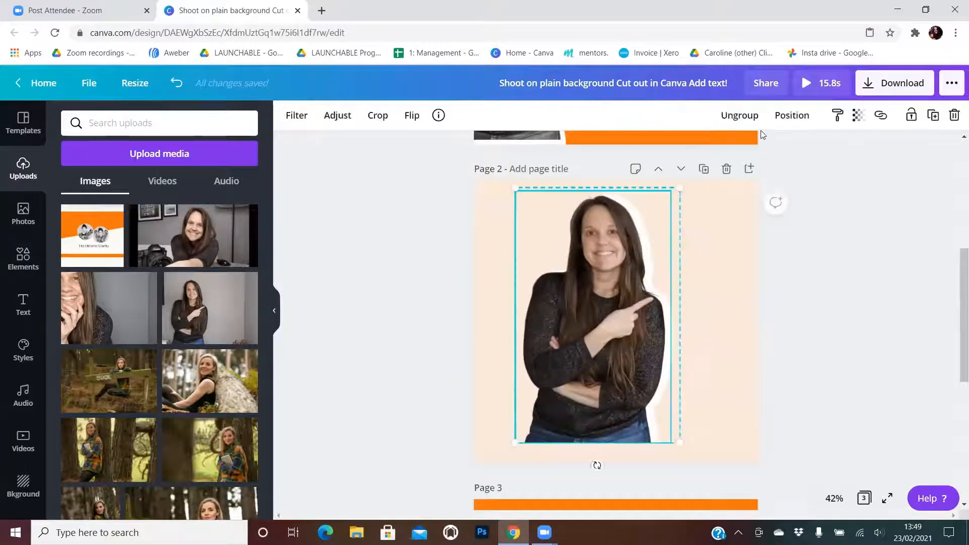
{"action": "left_click", "coordinate": [739, 115]}
{"action": "left_click", "coordinate": [707, 269]}
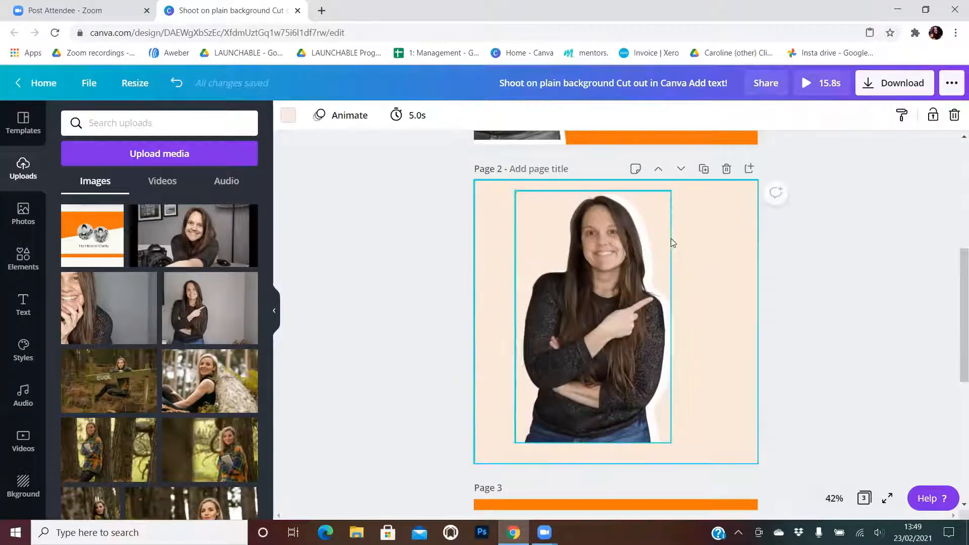
{"action": "left_click", "coordinate": [674, 217]}
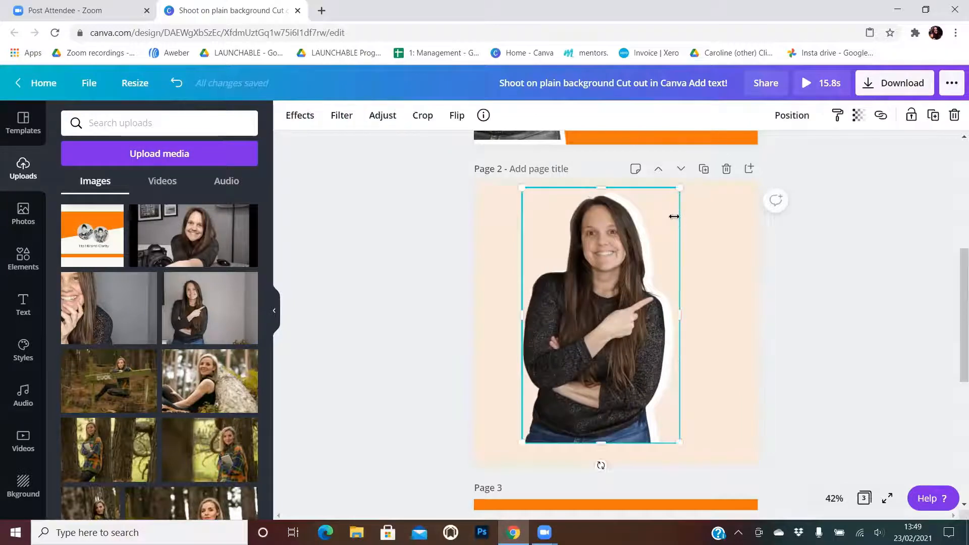
Try the Lavender and Coral Duotone presets on the page 2 silhouette
{"action": "left_click", "coordinate": [304, 121]}
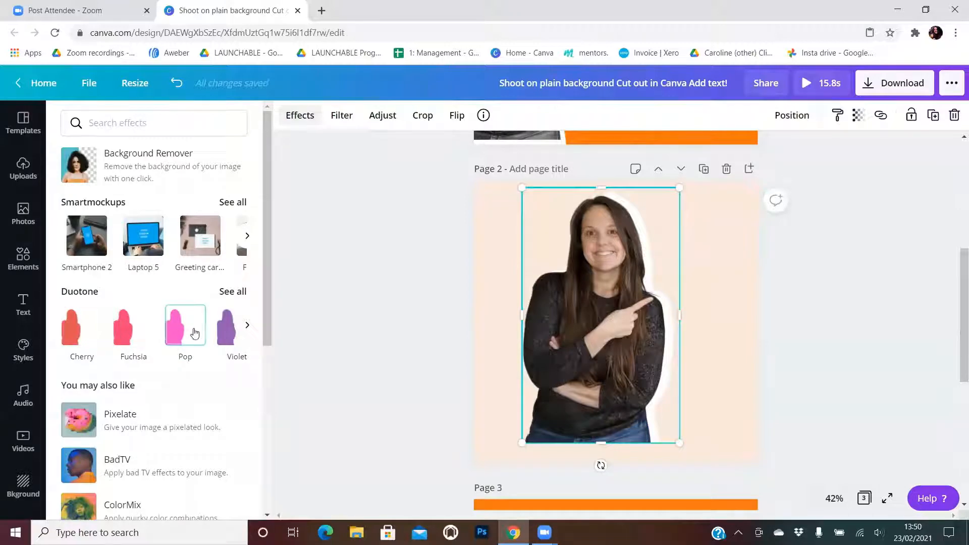
{"action": "left_click", "coordinate": [248, 327]}
{"action": "left_click", "coordinate": [249, 329]}
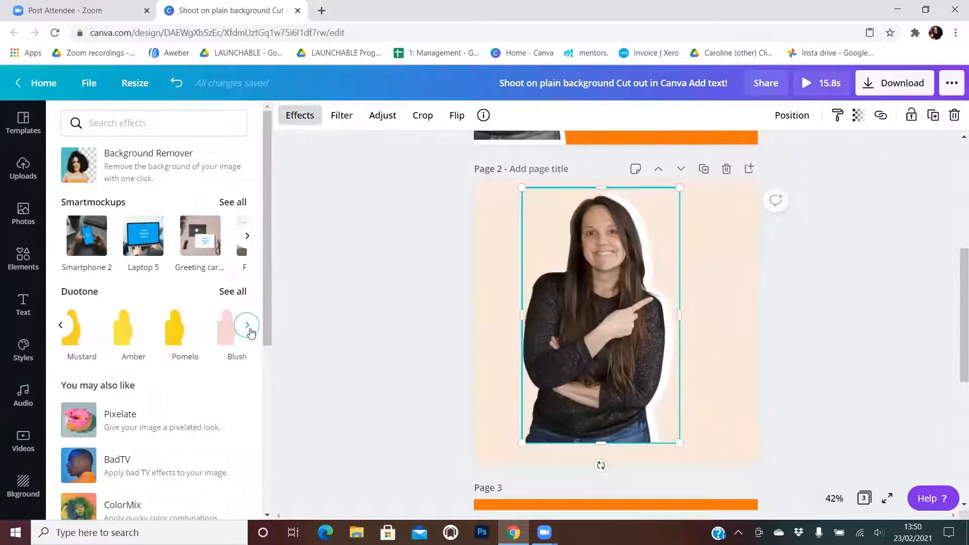
{"action": "left_click", "coordinate": [249, 329]}
{"action": "left_click", "coordinate": [249, 329]}
{"action": "left_click", "coordinate": [249, 329]}
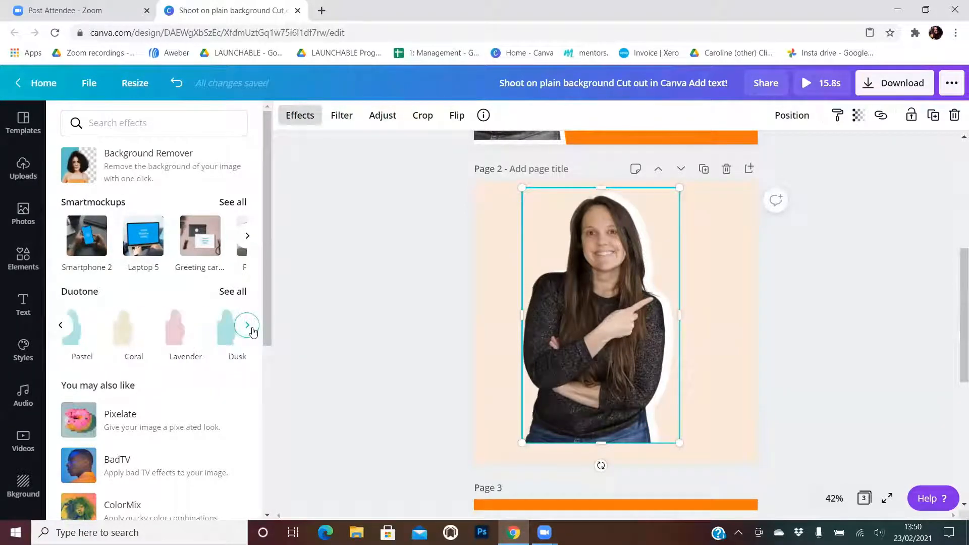
{"action": "left_click", "coordinate": [179, 333]}
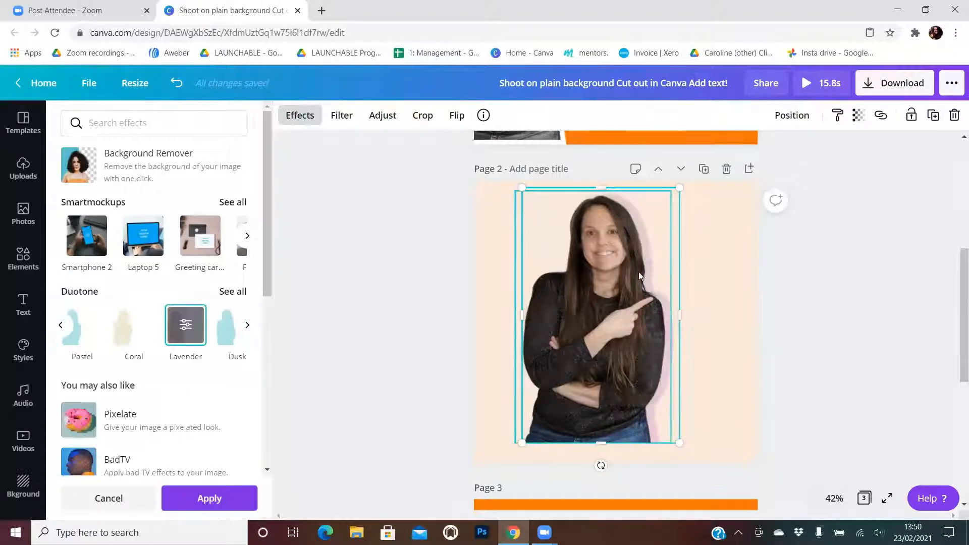
{"action": "left_click", "coordinate": [132, 326]}
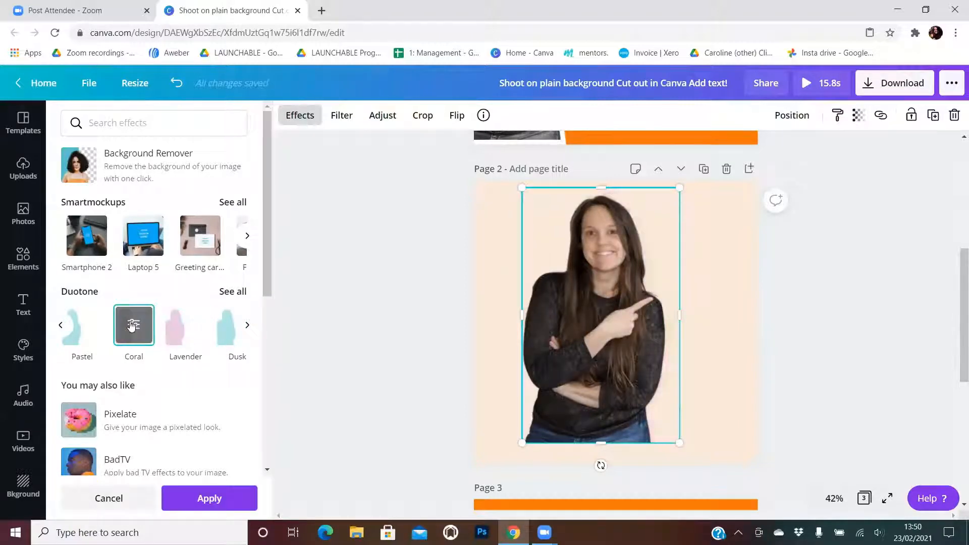
Give the page 2 silhouette the Mustard Duotone preset and open the effect's colour settings
{"action": "left_click", "coordinate": [60, 328]}
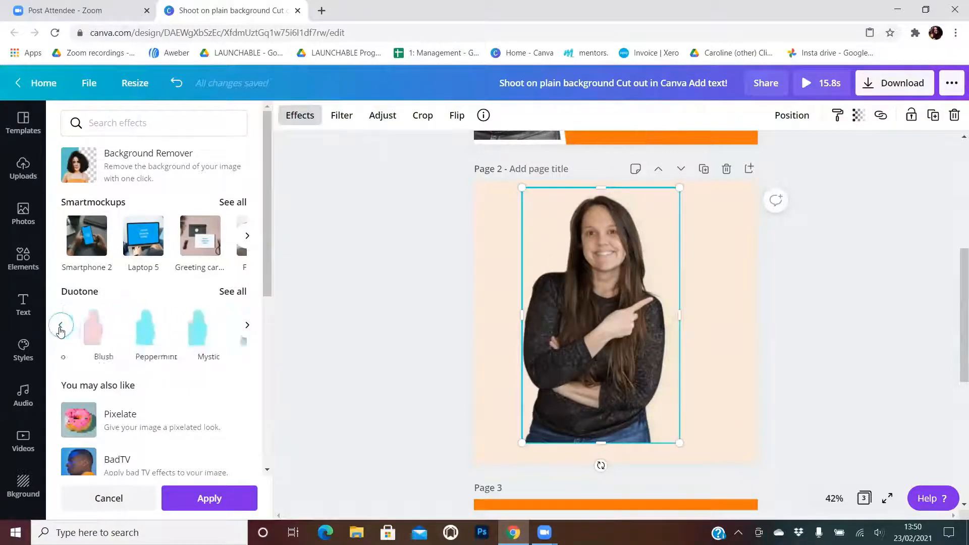
{"action": "left_click", "coordinate": [61, 328]}
{"action": "left_click", "coordinate": [185, 325]}
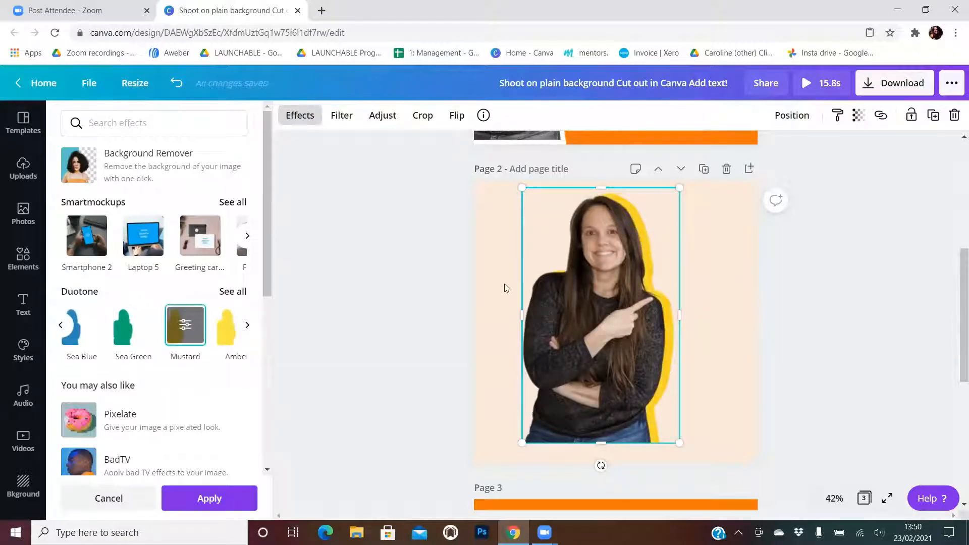
{"action": "left_click", "coordinate": [186, 327]}
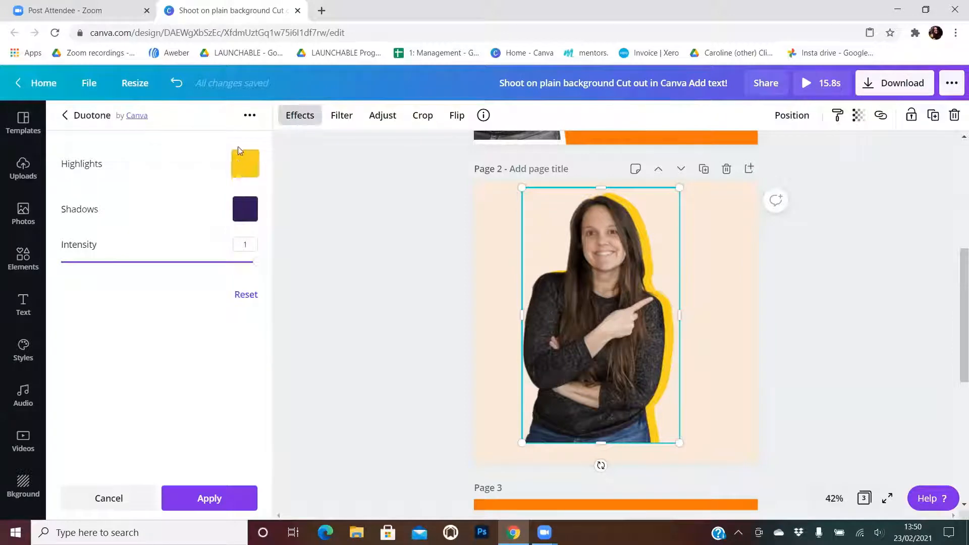
Set the Duotone Shadows colour of the page 2 silhouette to bright yellow, about #FAE416
{"action": "left_click", "coordinate": [251, 212]}
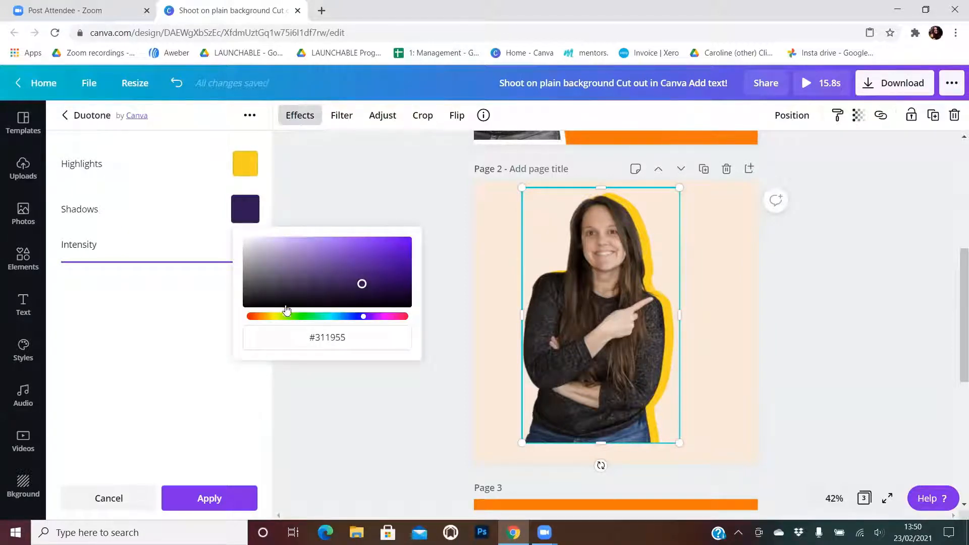
{"action": "left_click", "coordinate": [272, 315]}
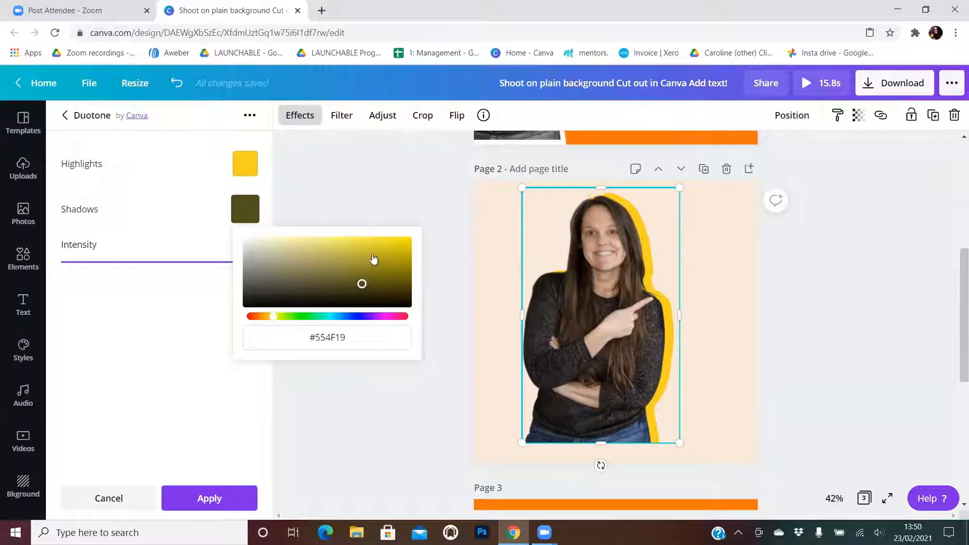
{"action": "left_click_drag", "start_coordinate": [374, 259], "coordinate": [396, 240]}
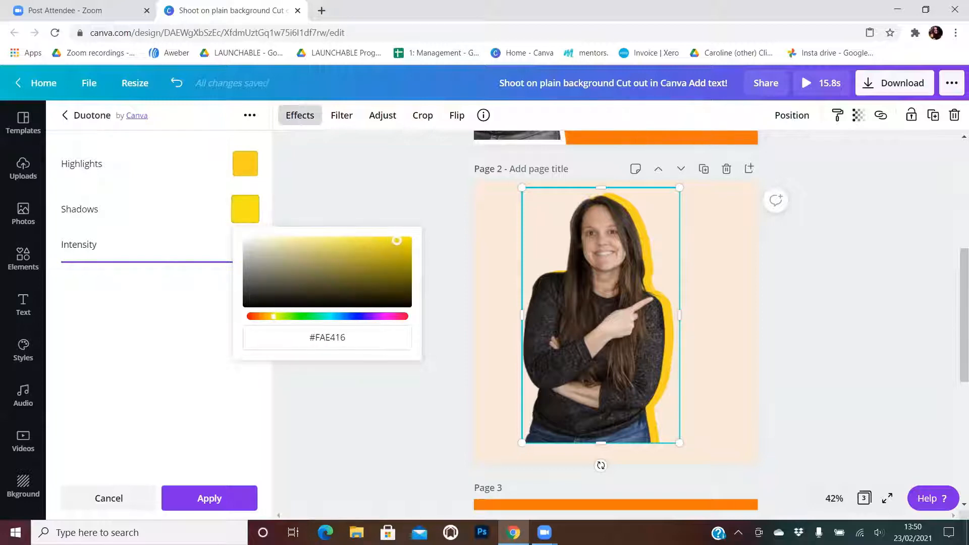
{"action": "left_click", "coordinate": [186, 217]}
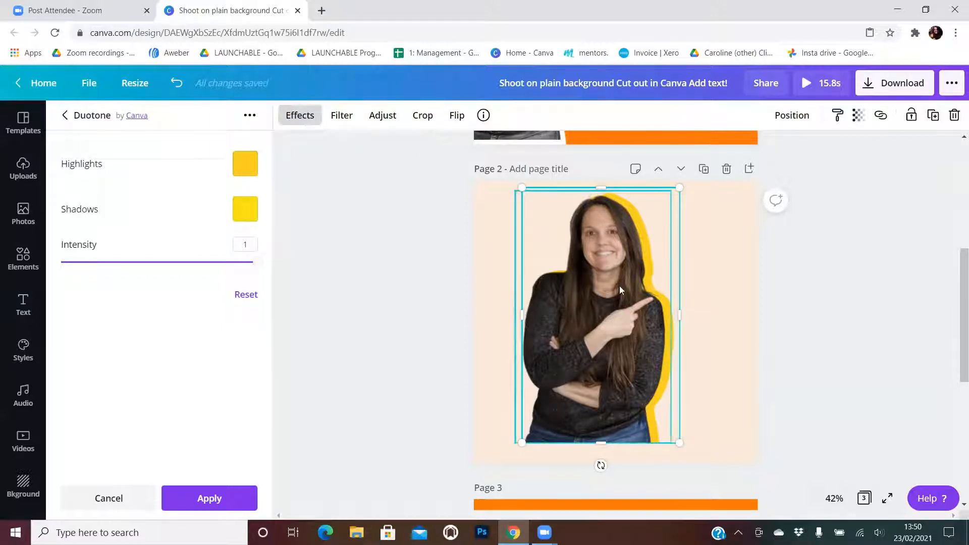
{"action": "left_click", "coordinate": [381, 122]}
{"action": "mouse_move", "coordinate": [180, 251]}
{"action": "left_mouse_down"}
{"action": "mouse_move", "coordinate": [203, 252]}
{"action": "mouse_move", "coordinate": [168, 255]}
{"action": "left_mouse_up"}
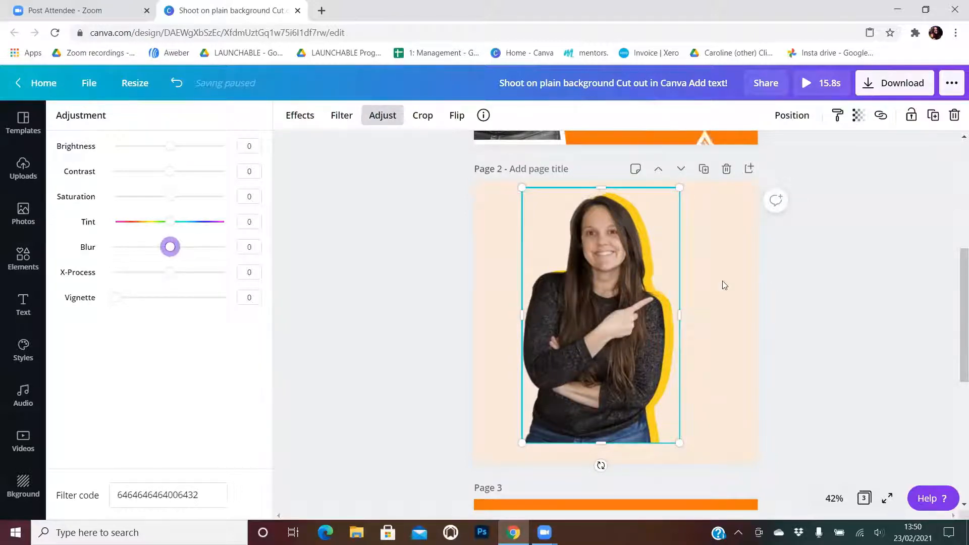
{"action": "left_click", "coordinate": [703, 280]}
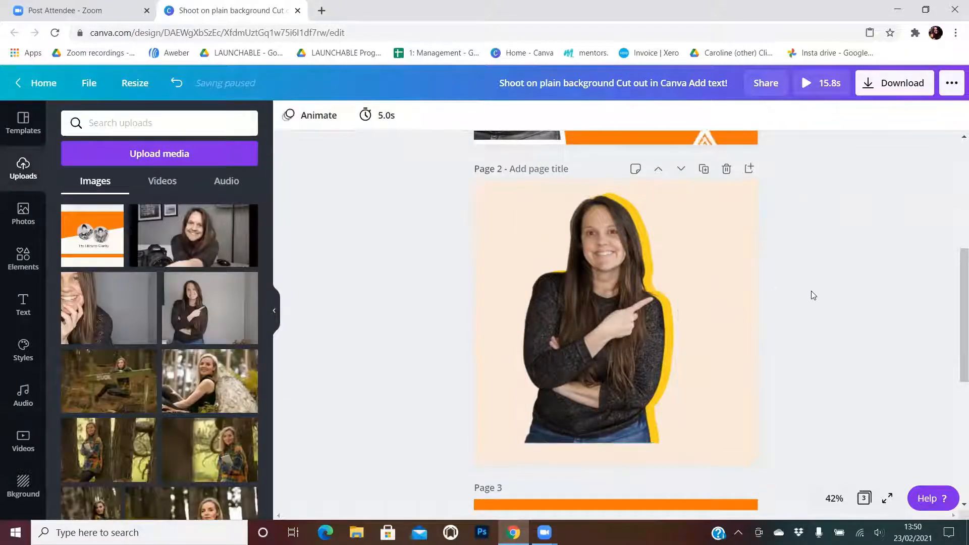
Try a blur of 30 on the front cutout photo on page 2, reduce it to 3, and undo both blur changes
{"action": "left_click", "coordinate": [652, 264]}
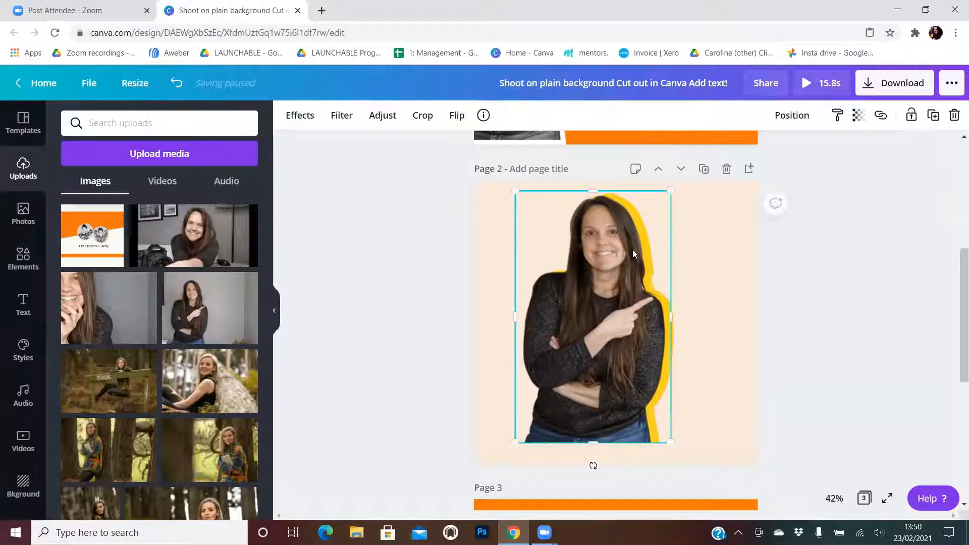
{"action": "left_click", "coordinate": [382, 115]}
{"action": "left_click_drag", "start_coordinate": [180, 251], "coordinate": [186, 250]}
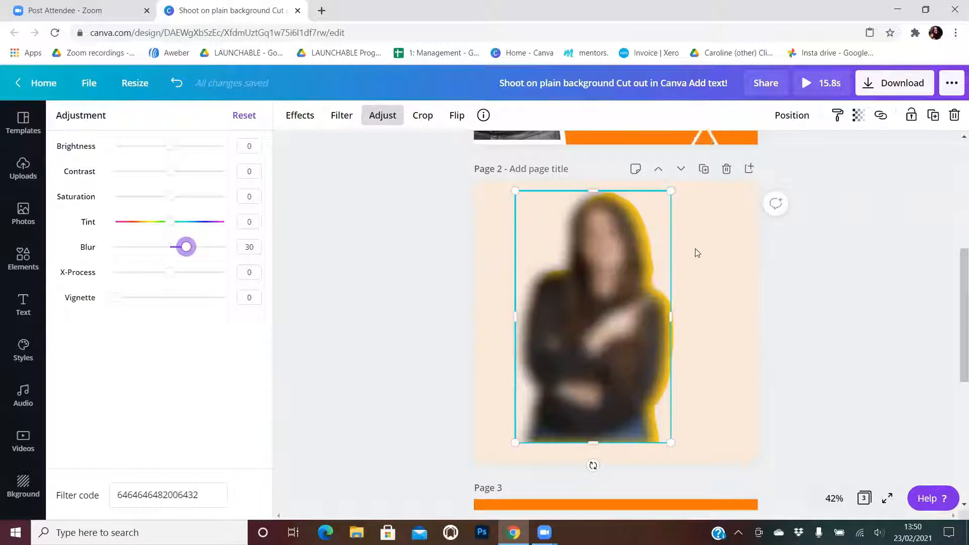
{"action": "left_click_drag", "start_coordinate": [180, 250], "coordinate": [171, 247]}
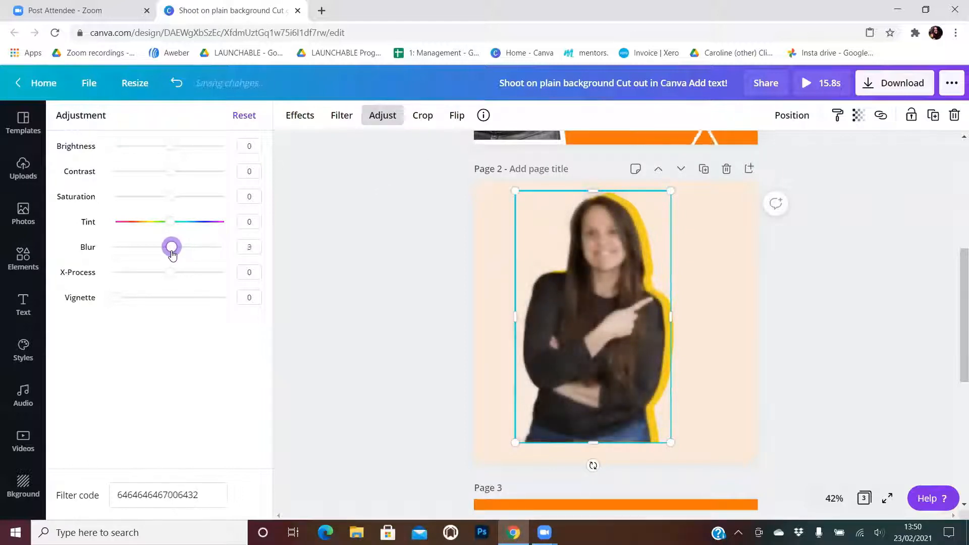
{"action": "left_click", "coordinate": [175, 84]}
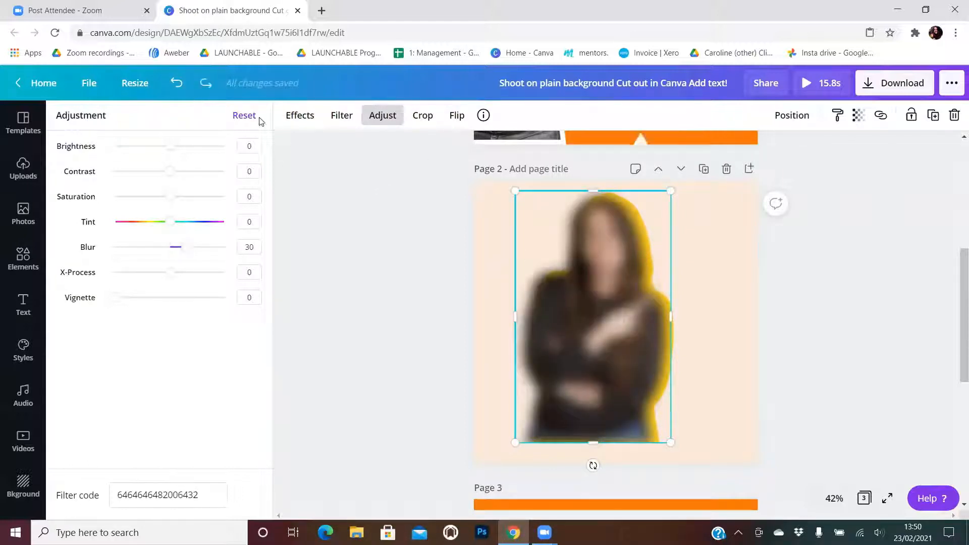
{"action": "left_click", "coordinate": [176, 84]}
{"action": "left_click", "coordinate": [717, 270]}
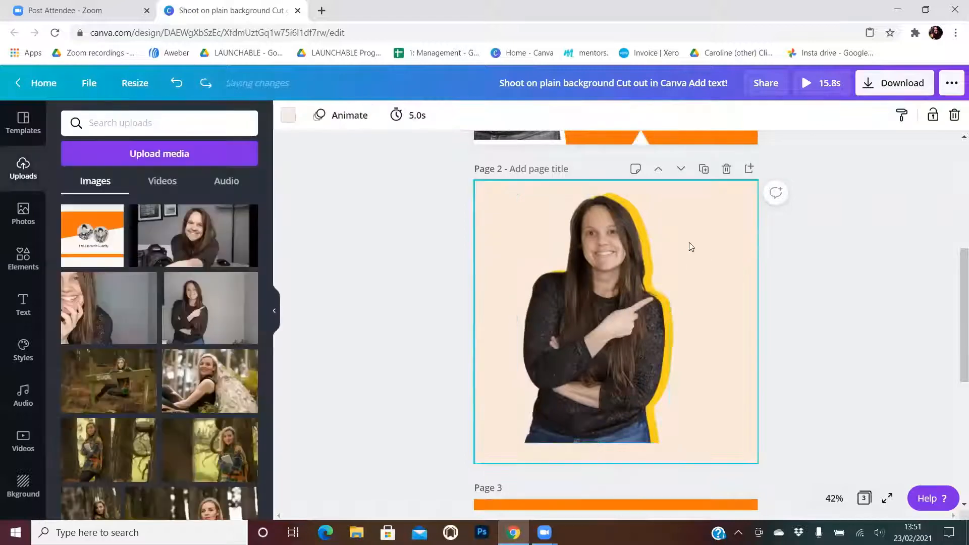
Set the Blur adjustment of the yellow silhouette behind the page 2 photo to 22
{"action": "left_click", "coordinate": [679, 206]}
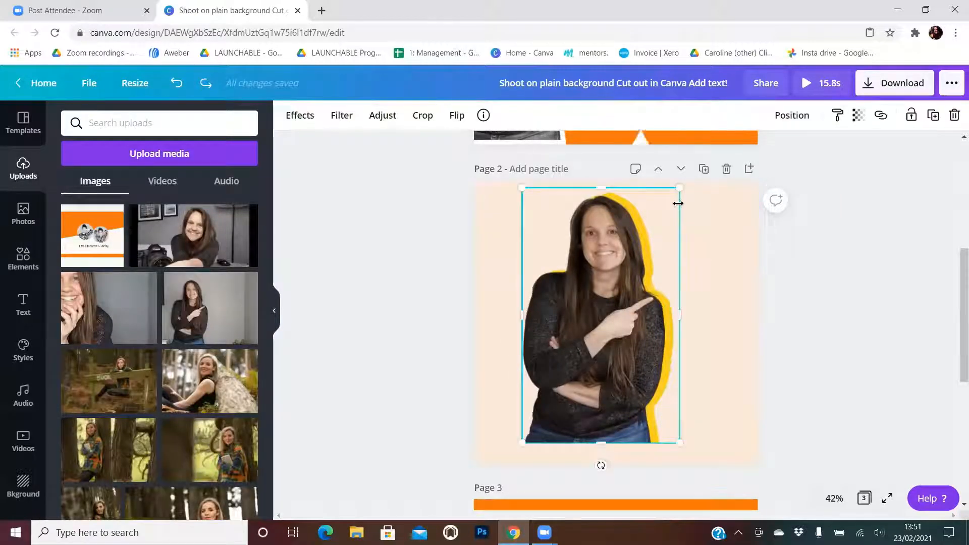
{"action": "left_click", "coordinate": [383, 115]}
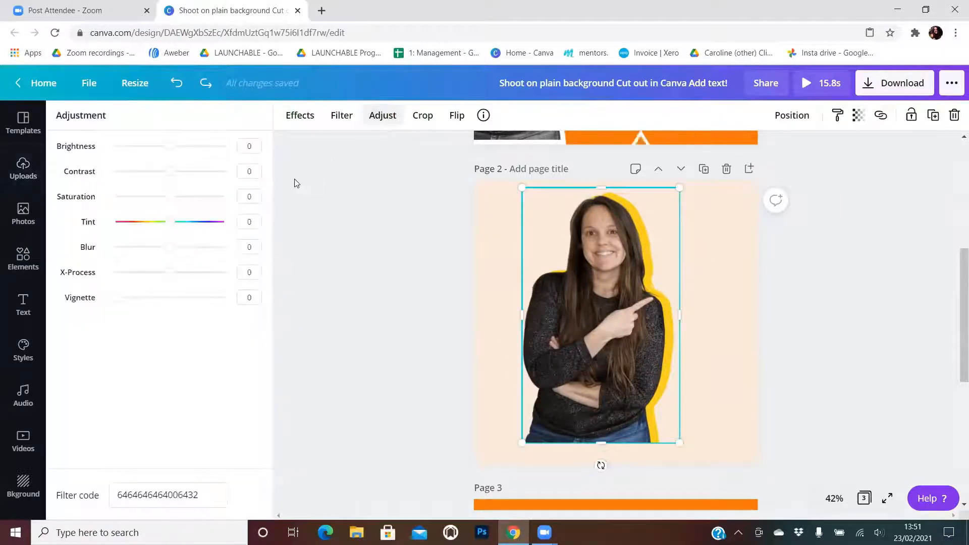
{"action": "left_click_drag", "start_coordinate": [171, 247], "coordinate": [241, 243]}
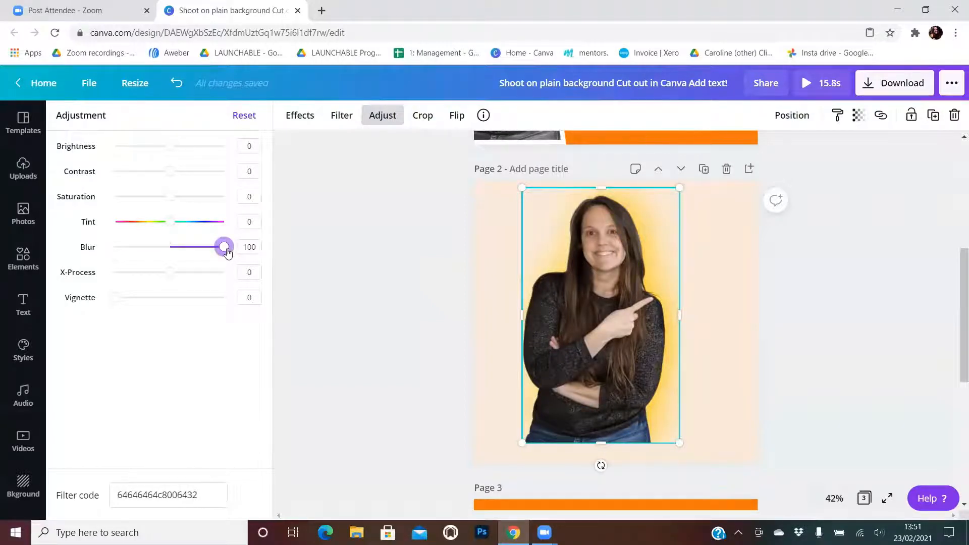
{"action": "left_click_drag", "start_coordinate": [226, 254], "coordinate": [183, 254]}
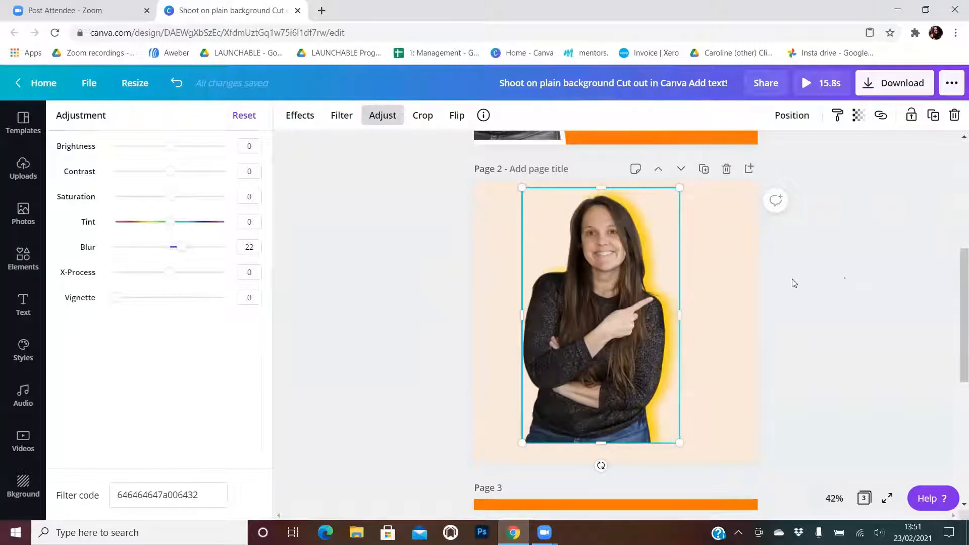
Shrink the front cutout photo on page 2 to about 539 × 872 and centre it over the blurred yellow silhouette
{"action": "left_click", "coordinate": [607, 305]}
{"action": "left_click_drag", "start_coordinate": [515, 192], "coordinate": [526, 208]}
{"action": "left_click_drag", "start_coordinate": [598, 352], "coordinate": [594, 349]}
{"action": "left_click_drag", "start_coordinate": [521, 433], "coordinate": [528, 426]}
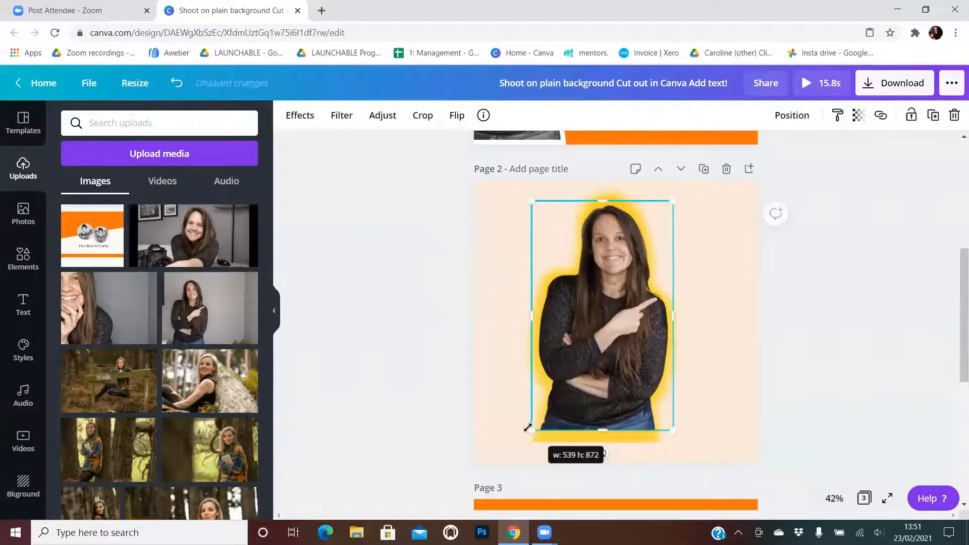
{"action": "left_click_drag", "start_coordinate": [617, 361], "coordinate": [612, 353]}
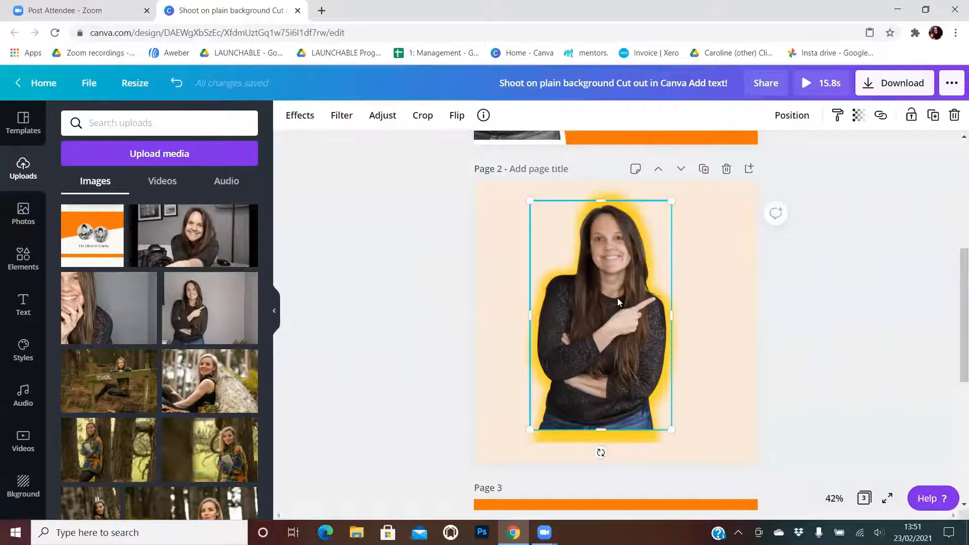
{"action": "left_click", "coordinate": [800, 285]}
Group the front cutout photo on page 2 with its blurred yellow silhouette
{"action": "left_click", "coordinate": [616, 314]}
{"action": "left_click", "coordinate": [713, 432]}
{"action": "left_click", "coordinate": [649, 442]}
{"action": "left_click", "coordinate": [624, 397], "text": "shift"}
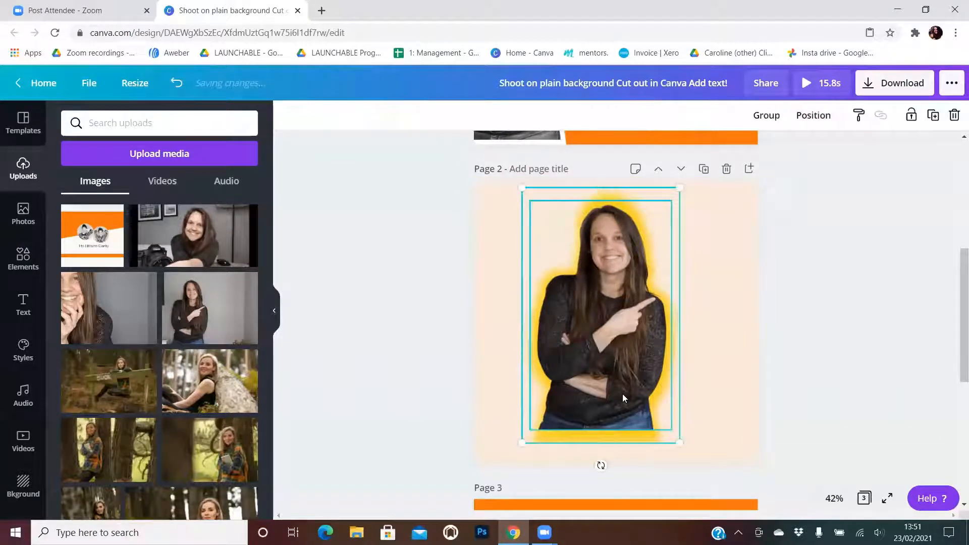
{"action": "left_click", "coordinate": [768, 117]}
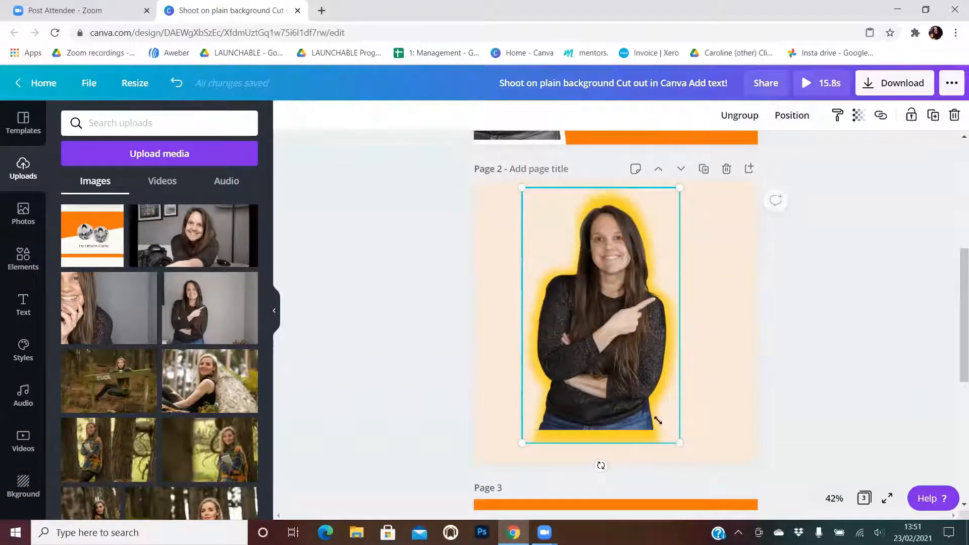
Shrink the grouped glowing cutout and place it in the upper-left corner of page 2
{"action": "left_click_drag", "start_coordinate": [657, 420], "coordinate": [625, 354]}
{"action": "left_click_drag", "start_coordinate": [529, 293], "coordinate": [531, 291]}
{"action": "left_click", "coordinate": [833, 300]}
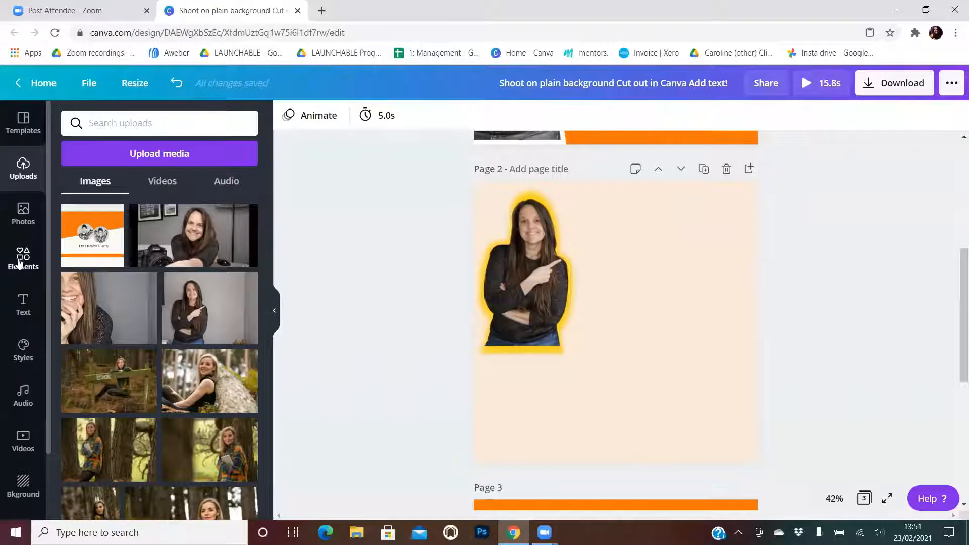
Add the stock photo of grey trainers with green socks to page 2, shrink it and place it at the page's lower right
{"action": "left_click", "coordinate": [23, 217]}
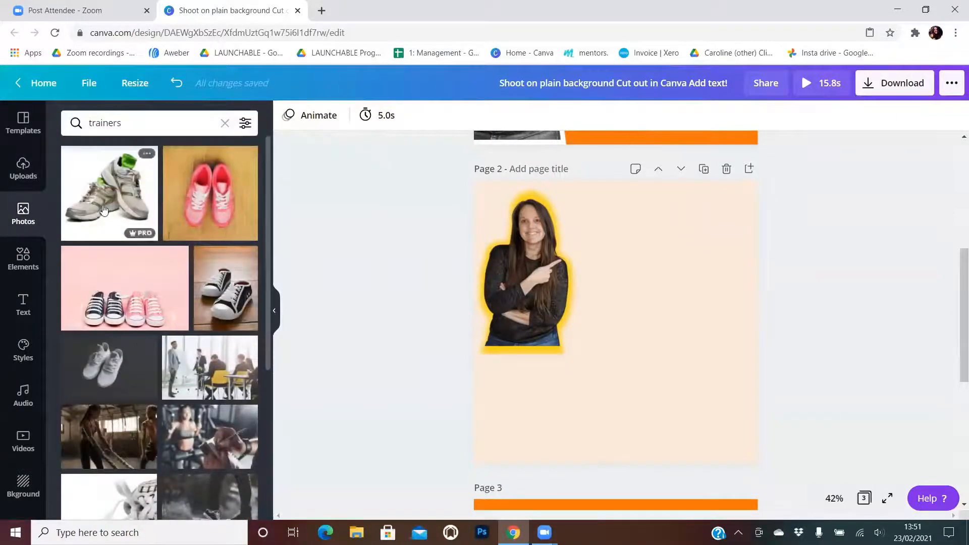
{"action": "left_click", "coordinate": [120, 191]}
{"action": "left_click_drag", "start_coordinate": [607, 317], "coordinate": [632, 329]}
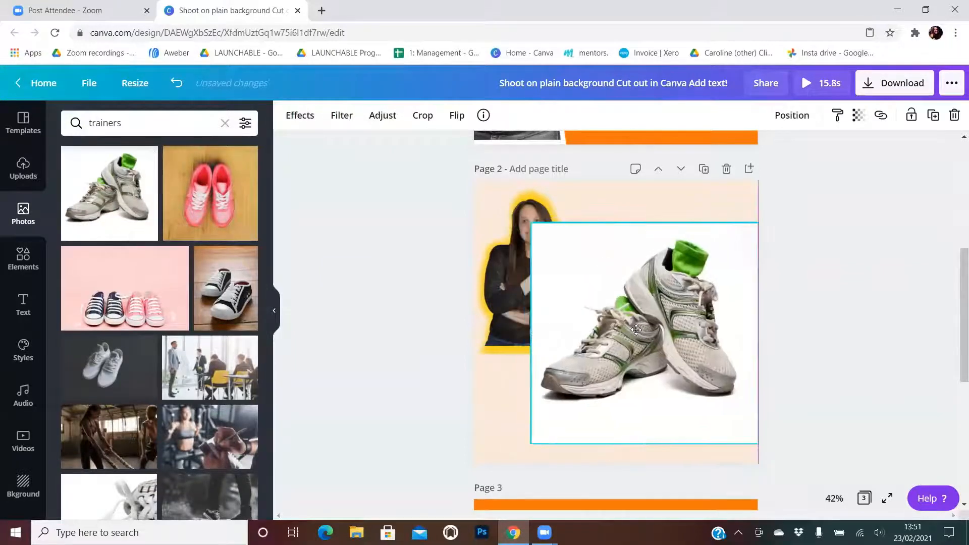
{"action": "left_click_drag", "start_coordinate": [524, 227], "coordinate": [577, 277]}
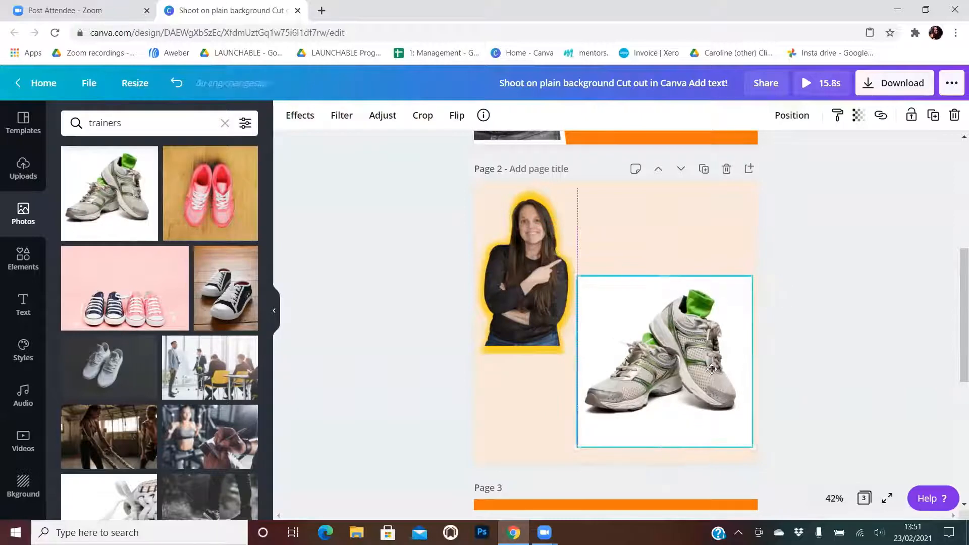
{"action": "left_click_drag", "start_coordinate": [632, 292], "coordinate": [638, 287]}
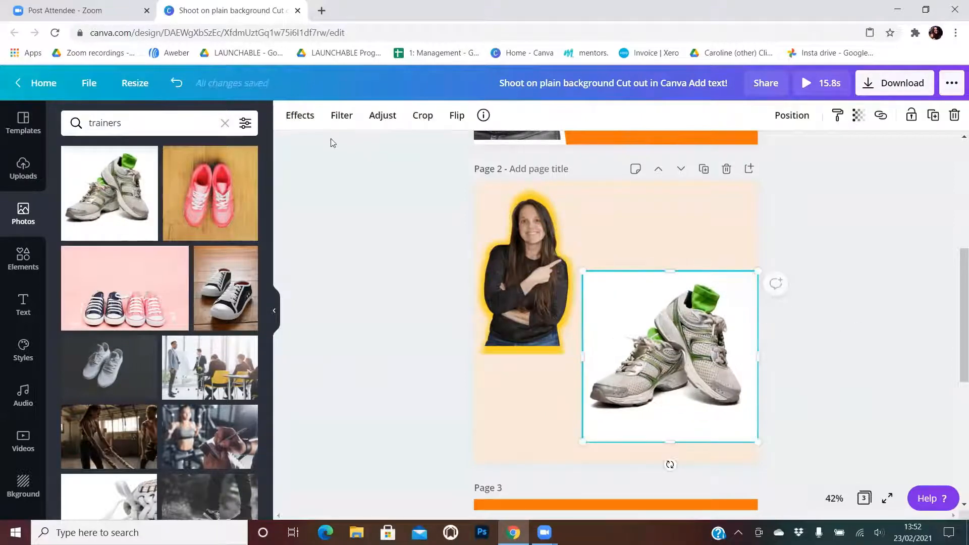
Remove the background of the trainers photo and crop its frame closer to the shoes
{"action": "left_click", "coordinate": [295, 116]}
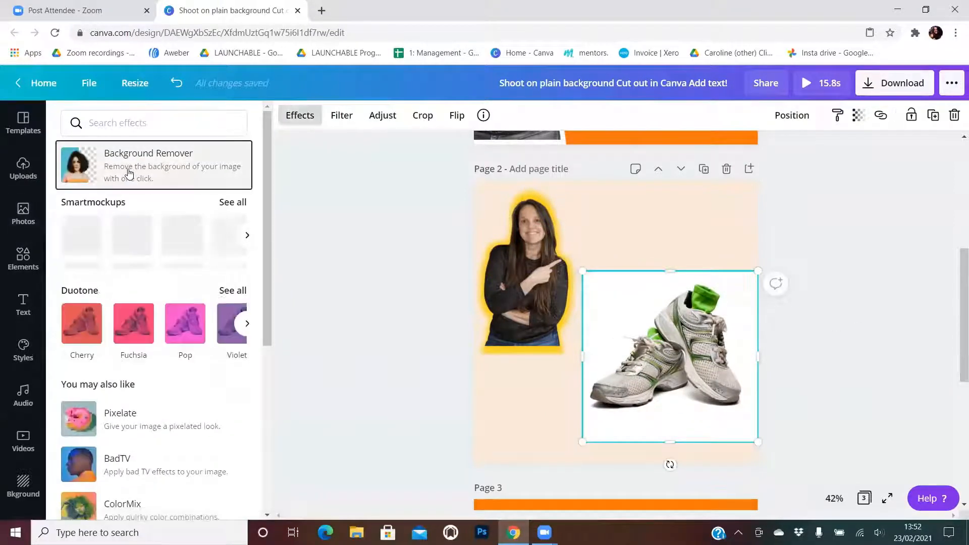
{"action": "left_click", "coordinate": [130, 173]}
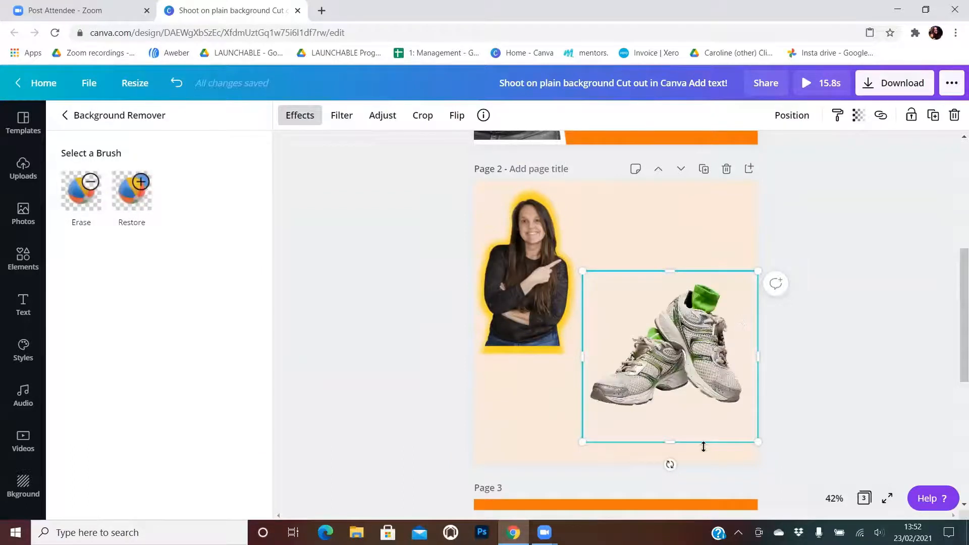
{"action": "left_click_drag", "start_coordinate": [667, 442], "coordinate": [668, 412]}
{"action": "left_click_drag", "start_coordinate": [668, 267], "coordinate": [668, 279]}
{"action": "left_click_drag", "start_coordinate": [759, 349], "coordinate": [751, 350]}
{"action": "left_click", "coordinate": [677, 327]}
{"action": "left_click", "coordinate": [548, 379]}
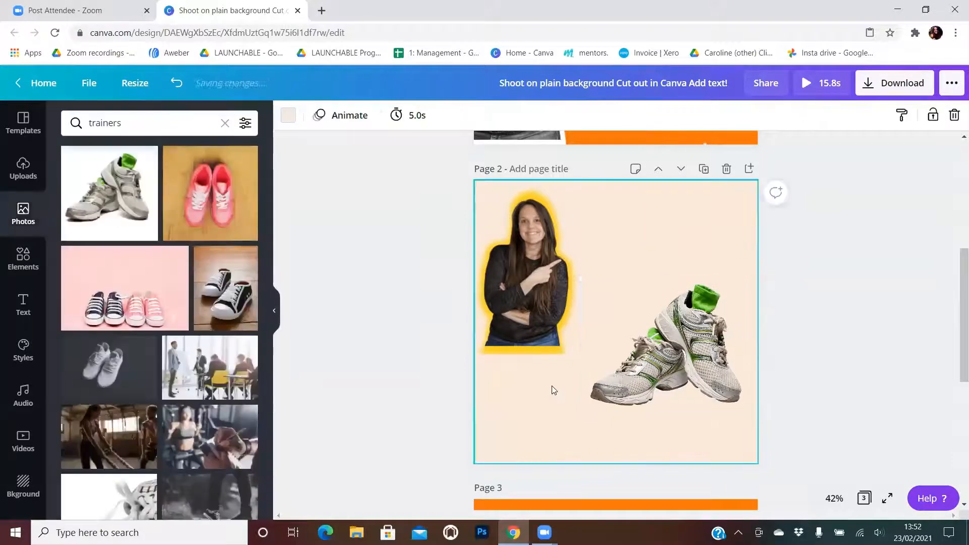
Copy the trainers cutout and paste a duplicate onto page 2
{"action": "left_click", "coordinate": [680, 359]}
{"action": "right_click", "coordinate": [680, 359]}
{"action": "left_click", "coordinate": [706, 276]}
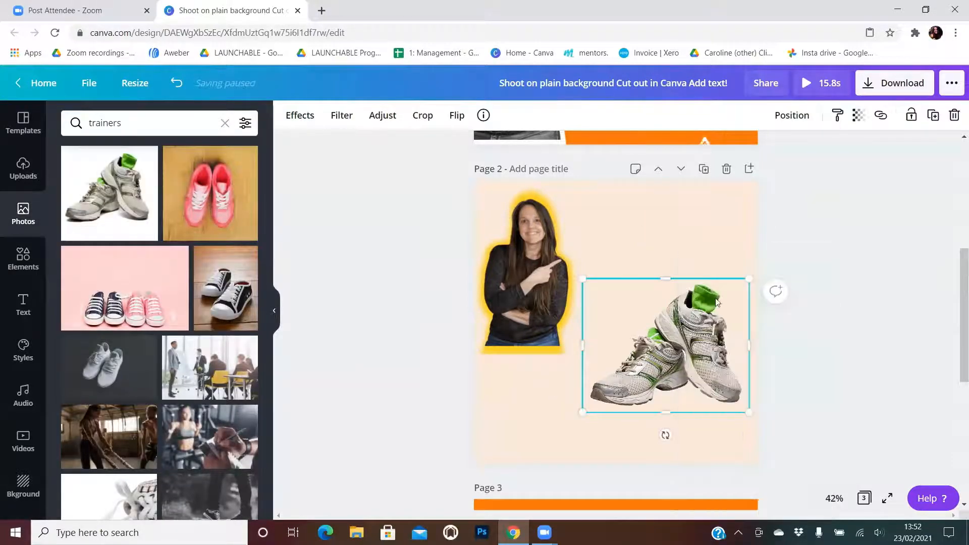
{"action": "right_click", "coordinate": [662, 253]}
{"action": "left_click", "coordinate": [705, 298]}
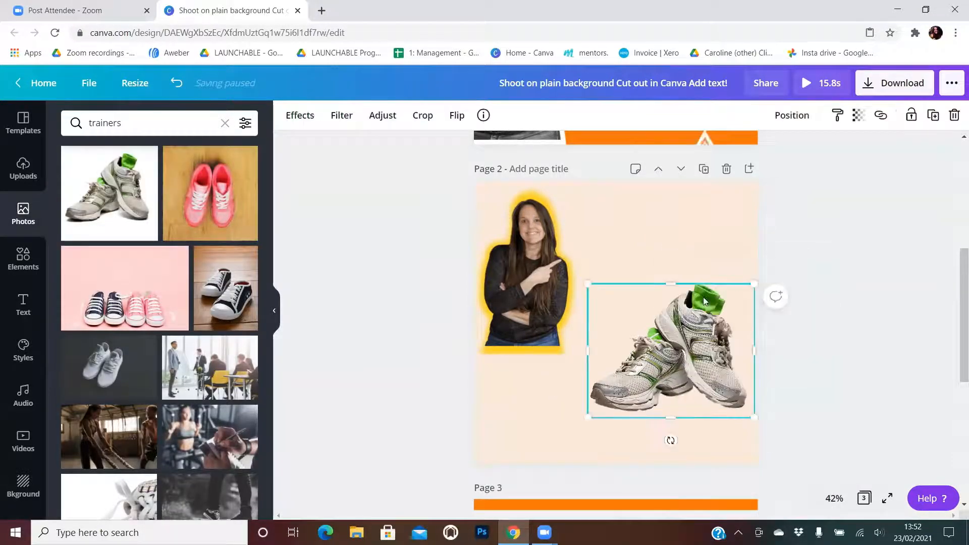
Shrink the pasted trainers to about 529 × 424 and arrange them beside the woman, above the larger original trainers
{"action": "left_click_drag", "start_coordinate": [694, 343], "coordinate": [670, 325]}
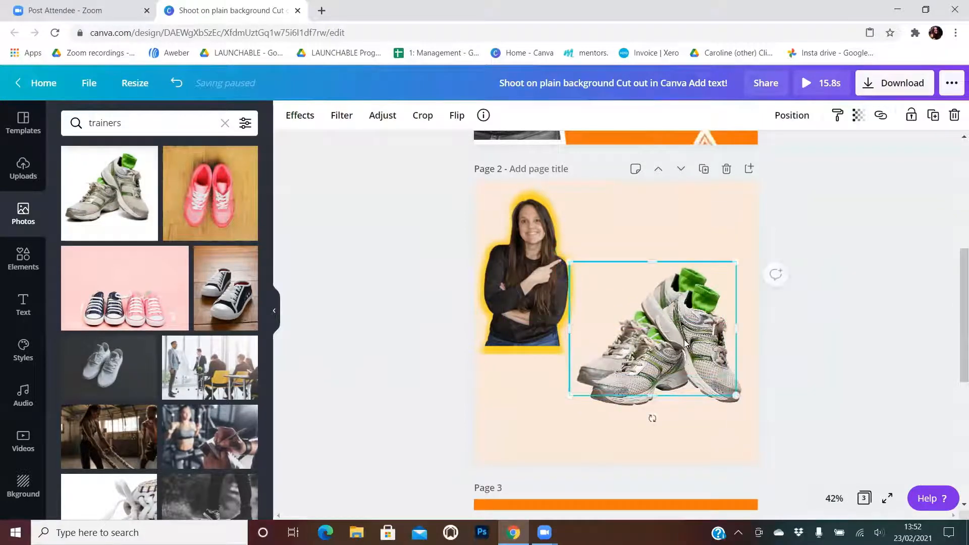
{"action": "left_click_drag", "start_coordinate": [573, 264], "coordinate": [600, 284]}
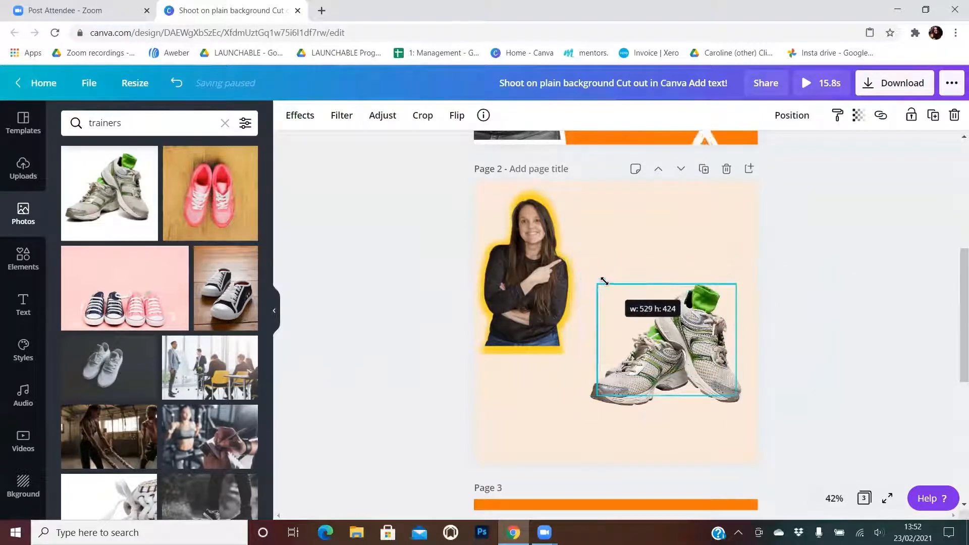
{"action": "left_click_drag", "start_coordinate": [638, 320], "coordinate": [609, 224]}
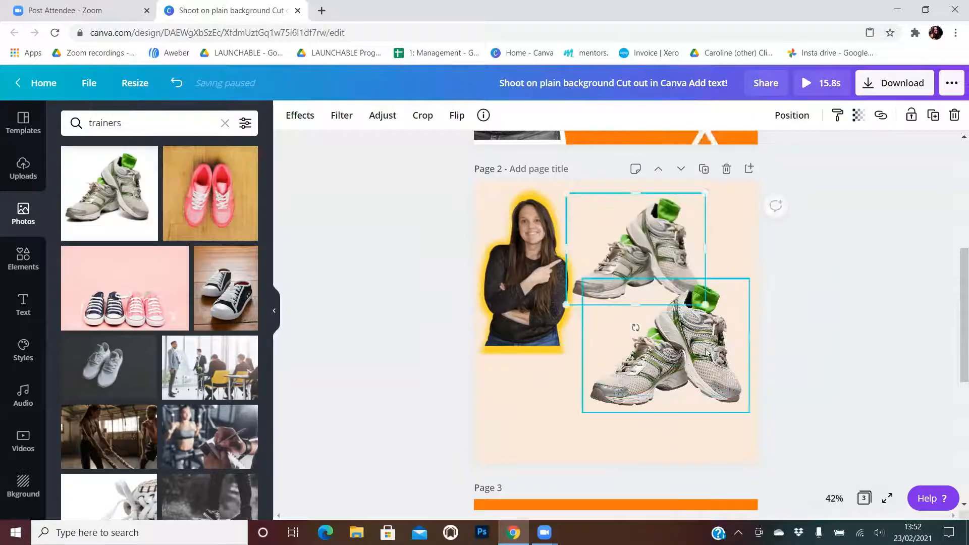
{"action": "left_click_drag", "start_coordinate": [699, 321], "coordinate": [694, 353]}
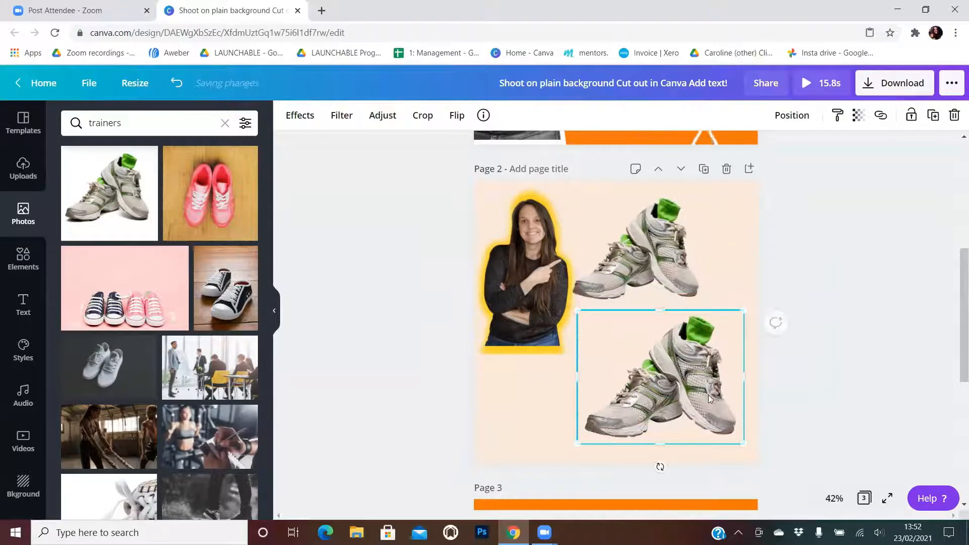
Apply the Cherry Duotone effect to the larger trainers at page 2's lower right and set its highlights to green #6FE053
{"action": "left_click", "coordinate": [312, 123]}
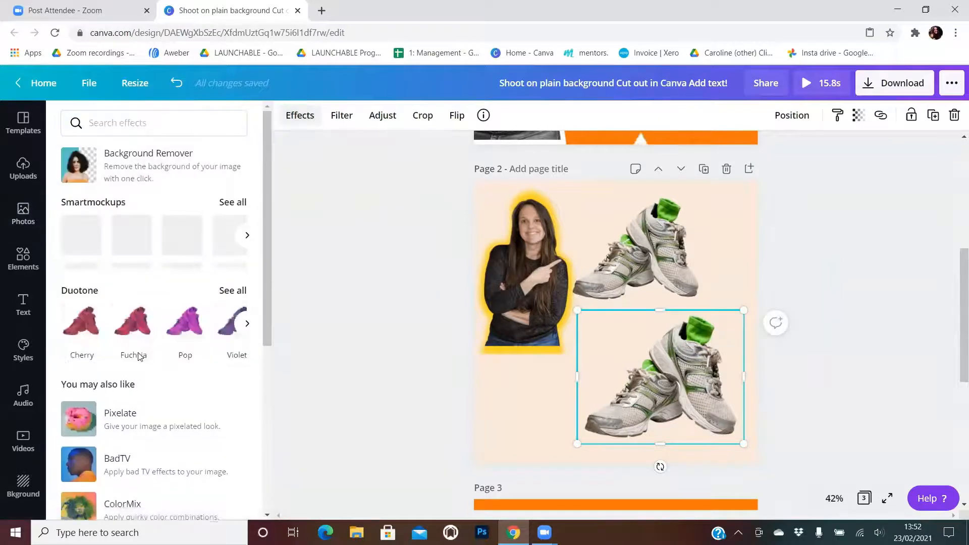
{"action": "left_click", "coordinate": [91, 334]}
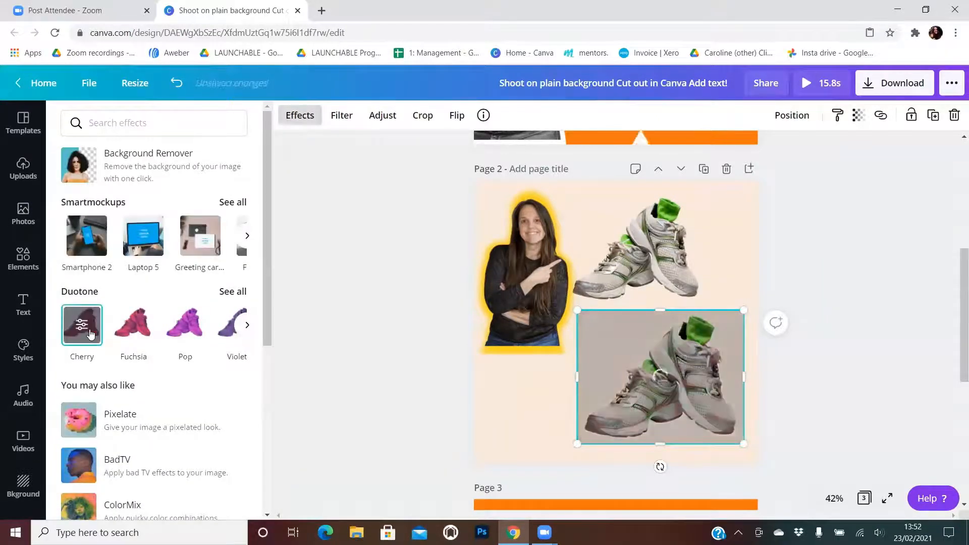
{"action": "left_click", "coordinate": [83, 326]}
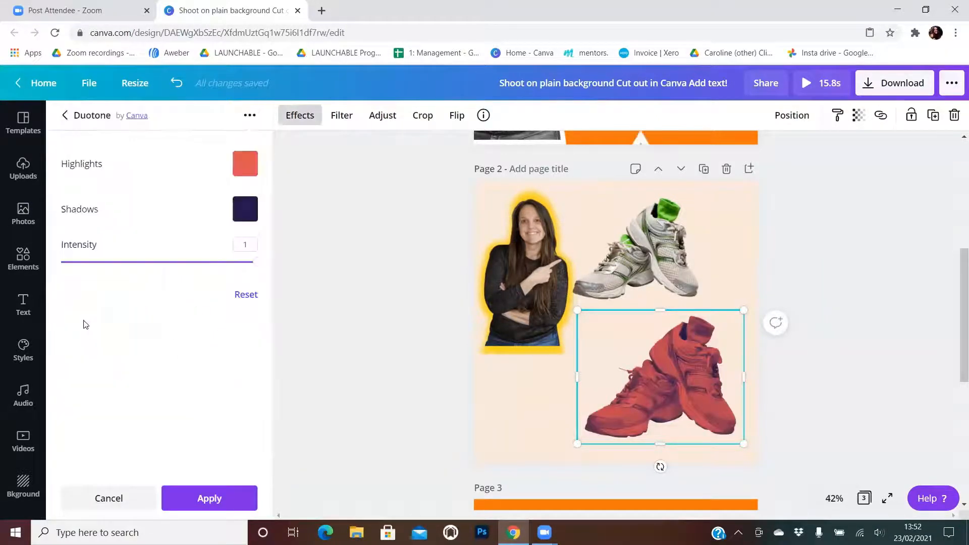
{"action": "left_click", "coordinate": [247, 169]}
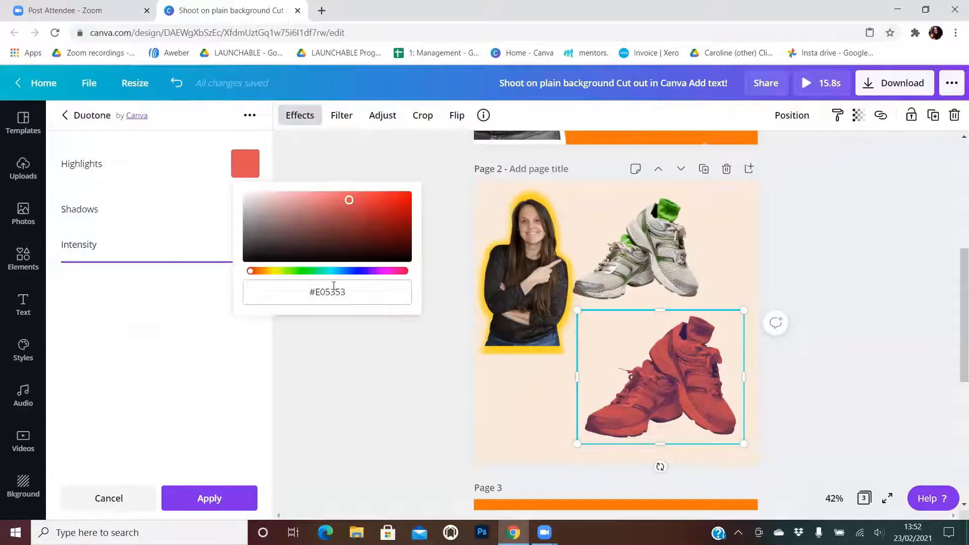
{"action": "left_click", "coordinate": [297, 273]}
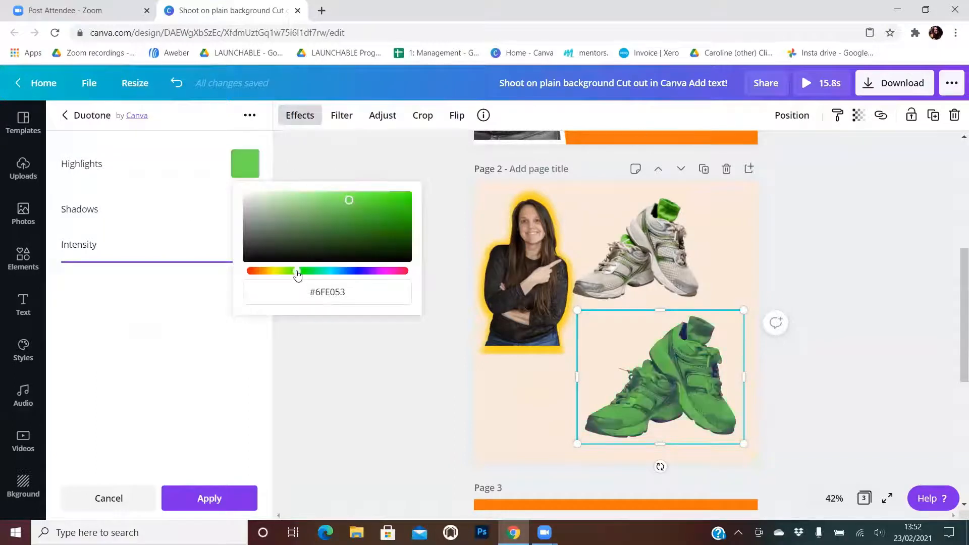
{"action": "left_click", "coordinate": [186, 233]}
Copy the highlights colour code #6FE053 into the Duotone shadows and apply the effect for a solid green trainers silhouette
{"action": "left_click", "coordinate": [243, 167]}
{"action": "left_click", "coordinate": [343, 298]}
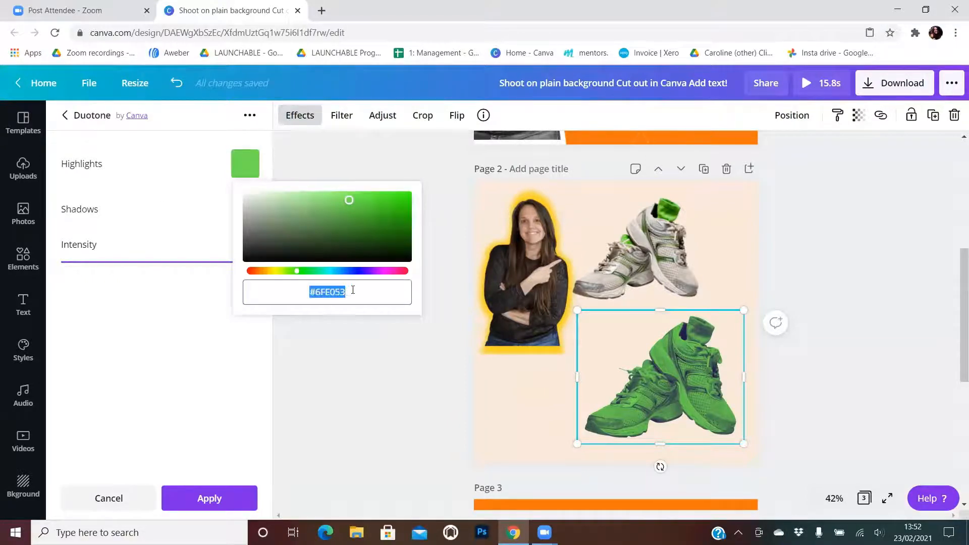
{"action": "left_click", "coordinate": [158, 184]}
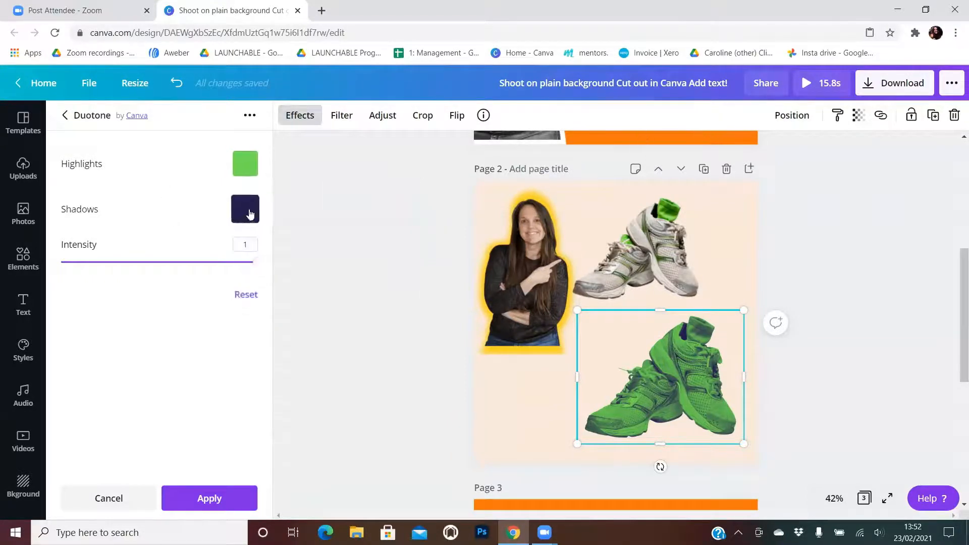
{"action": "left_click", "coordinate": [245, 209]}
{"action": "left_click", "coordinate": [356, 342]}
{"action": "left_click_drag", "start_coordinate": [337, 342], "coordinate": [353, 343]}
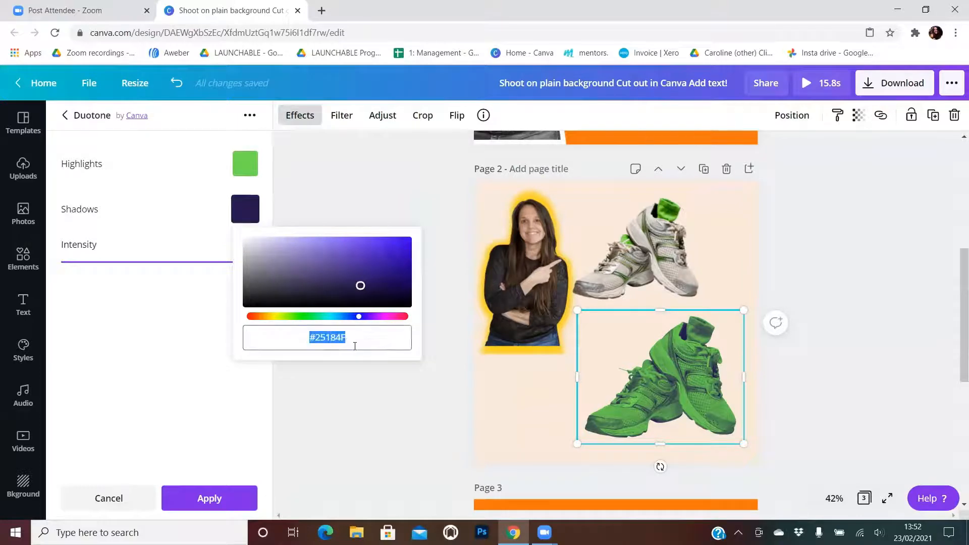
{"action": "key", "text": "ctrl+v"}
{"action": "left_click", "coordinate": [170, 203]}
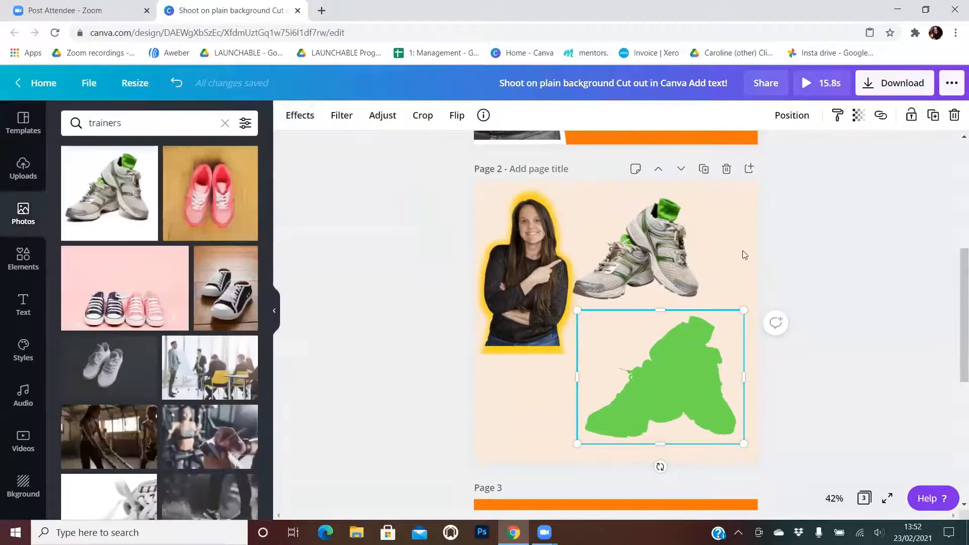
Move the smaller original-coloured trainers cutout onto the middle of the green silhouette
{"action": "left_click", "coordinate": [743, 252]}
{"action": "left_click_drag", "start_coordinate": [671, 257], "coordinate": [698, 381]}
{"action": "left_click", "coordinate": [614, 322]}
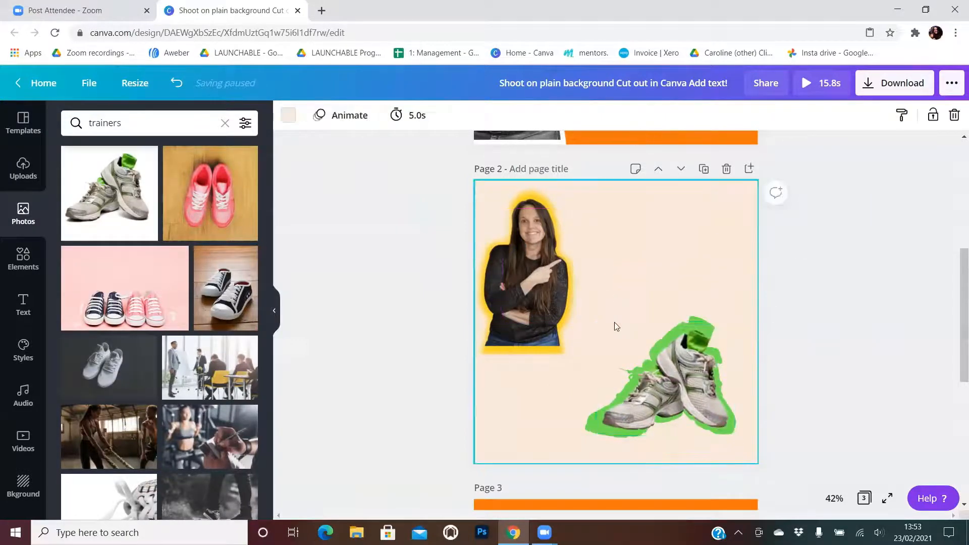
Set the Blur adjustment of the green trainers silhouette to 50
{"action": "left_click", "coordinate": [591, 427]}
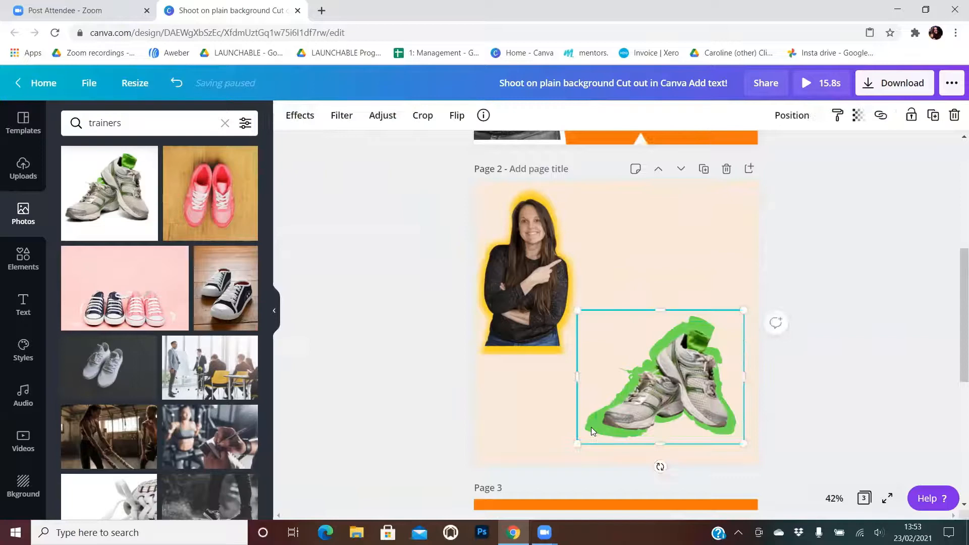
{"action": "left_click", "coordinate": [402, 117]}
{"action": "left_click_drag", "start_coordinate": [178, 250], "coordinate": [197, 254]}
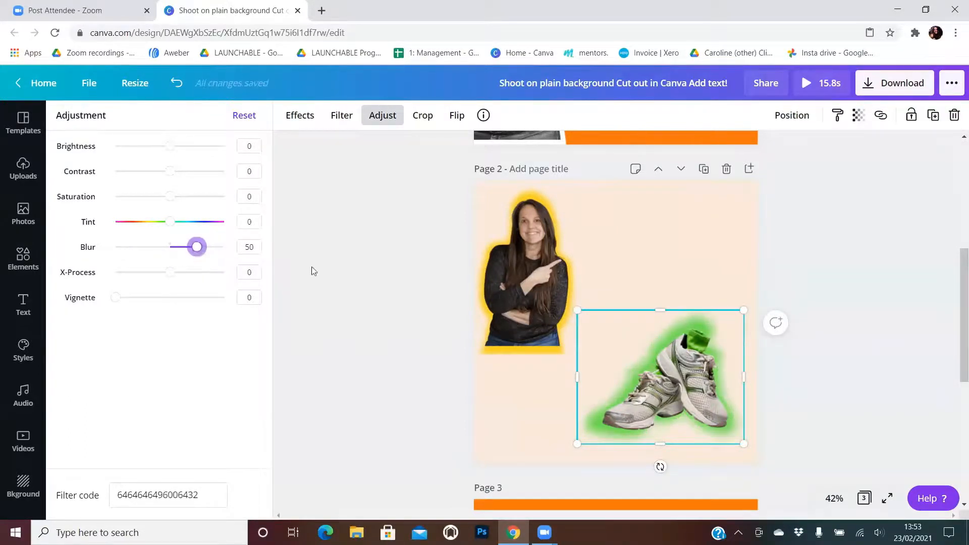
{"action": "left_click", "coordinate": [658, 266]}
{"action": "left_click", "coordinate": [518, 434]}
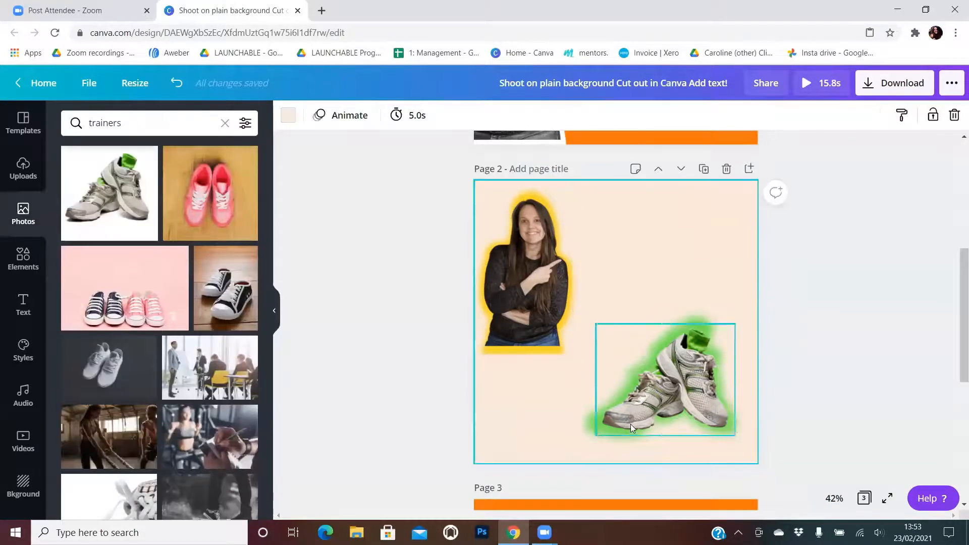
Enlarge the grey trainers cutout from its lower-left and upper-right corners so only a narrow green glow surrounds it
{"action": "left_click", "coordinate": [631, 423]}
{"action": "left_click_drag", "start_coordinate": [596, 435], "coordinate": [585, 444]}
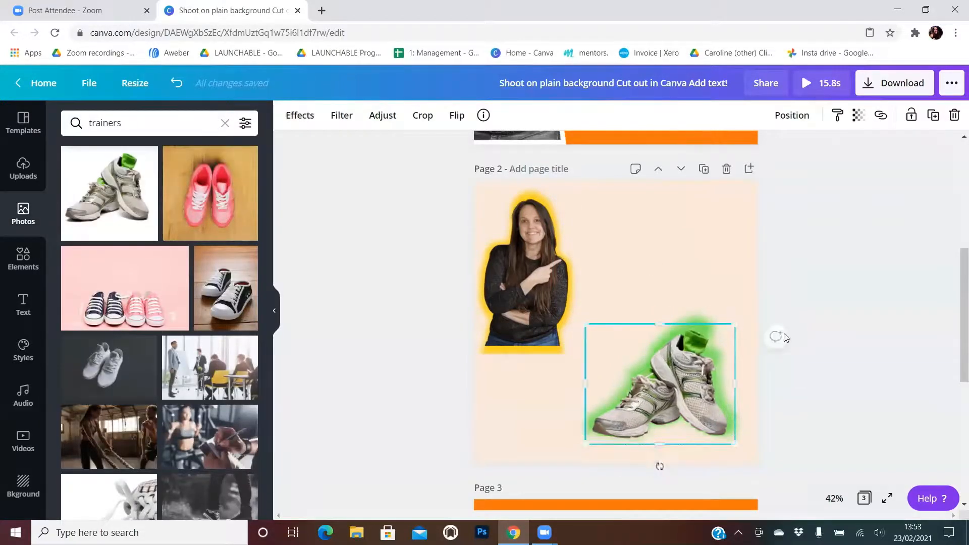
{"action": "left_click_drag", "start_coordinate": [731, 326], "coordinate": [737, 318]}
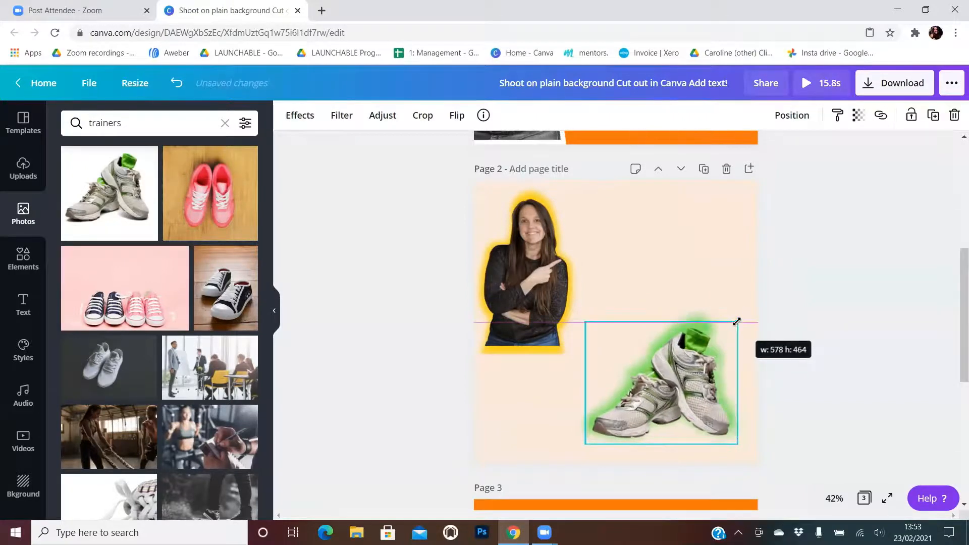
{"action": "left_click", "coordinate": [935, 297]}
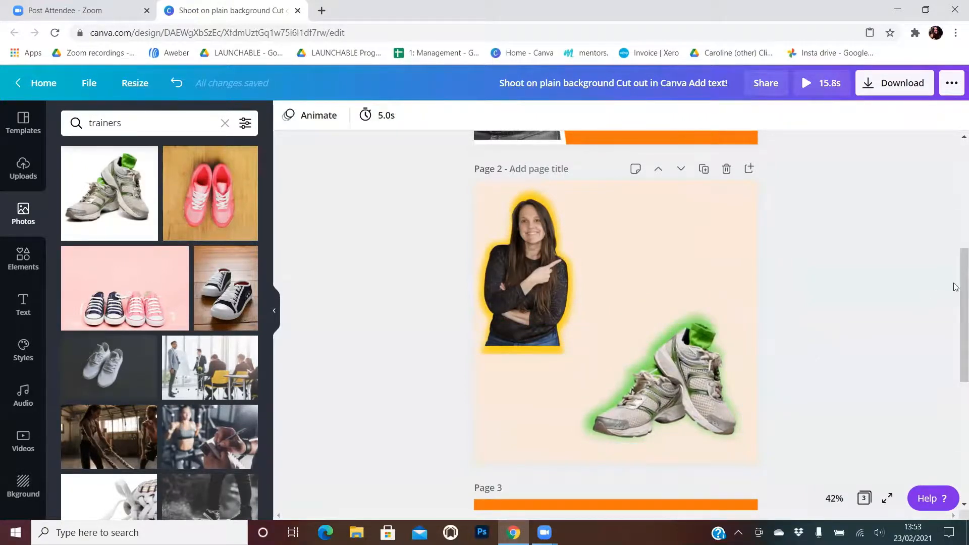
{"action": "scroll", "coordinate": [956, 287], "scroll_direction": "down", "scroll_amount": 5}
{"action": "scroll", "coordinate": [955, 283], "scroll_direction": "up", "scroll_amount": 5}
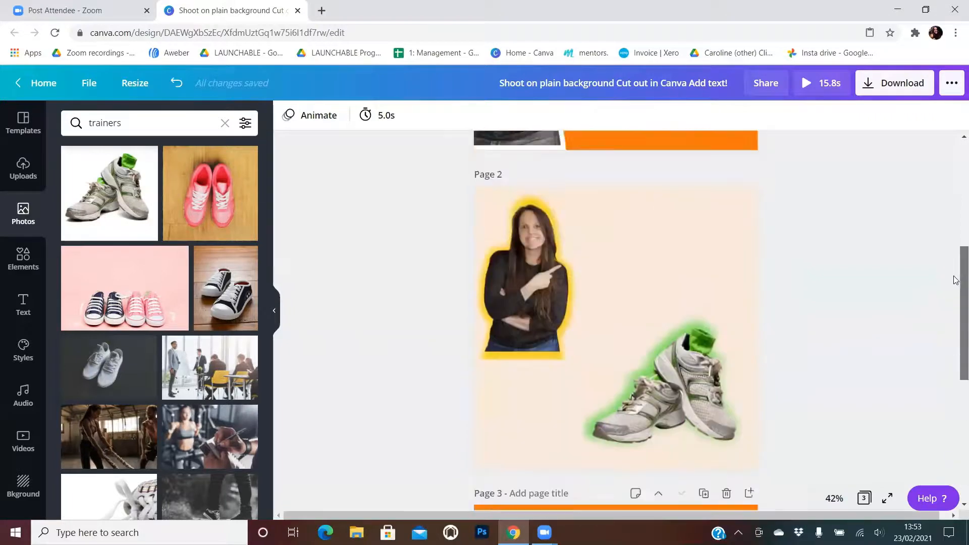
{"action": "scroll", "coordinate": [955, 280], "scroll_direction": "up", "scroll_amount": 5}
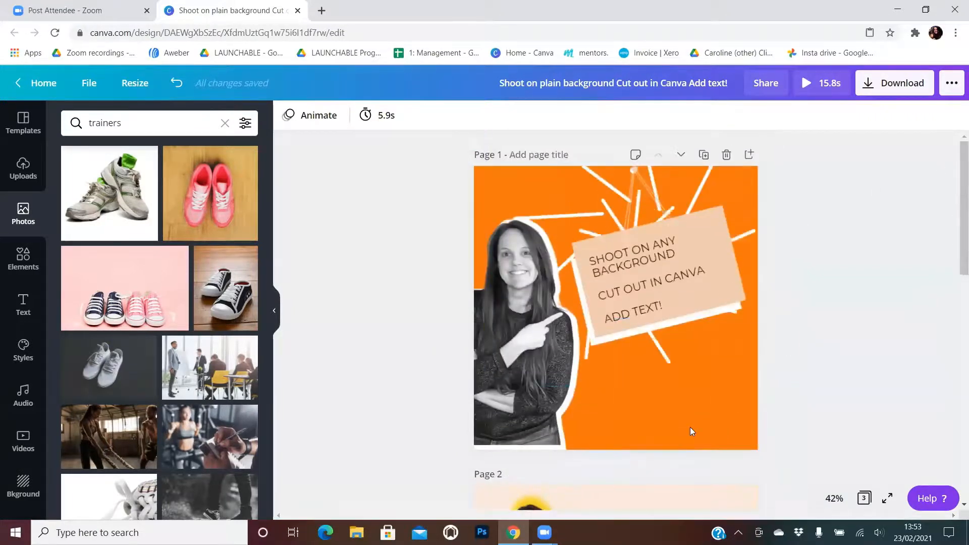